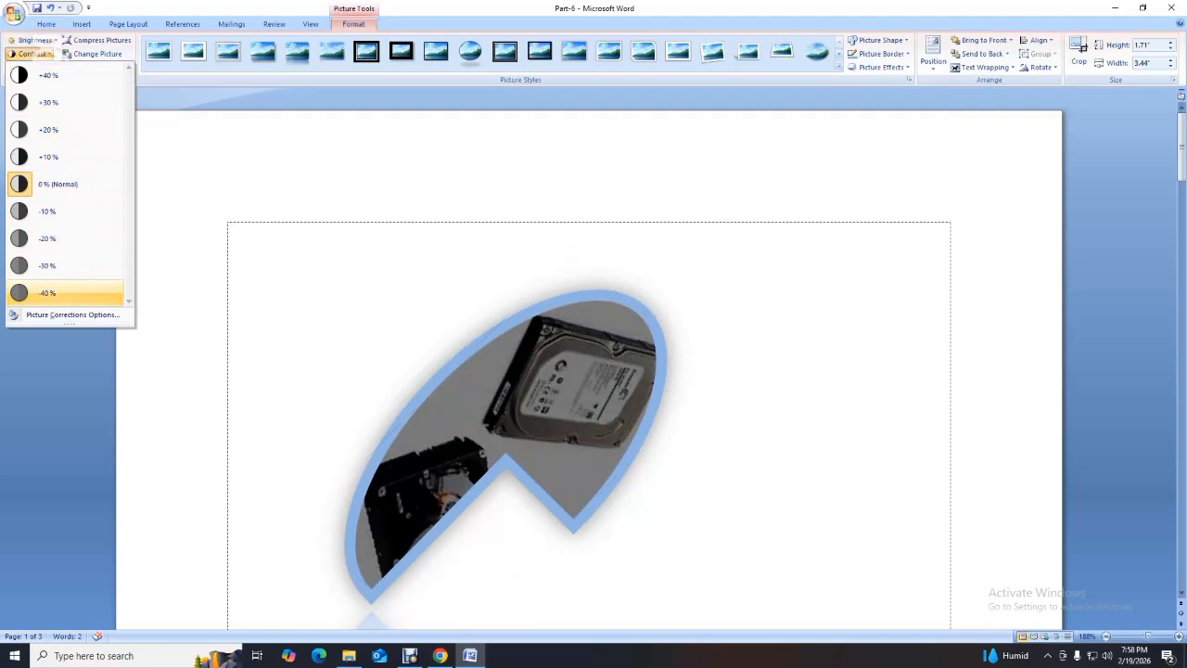
- Set the hard drive picture's contrast to -40%
click(46, 292)
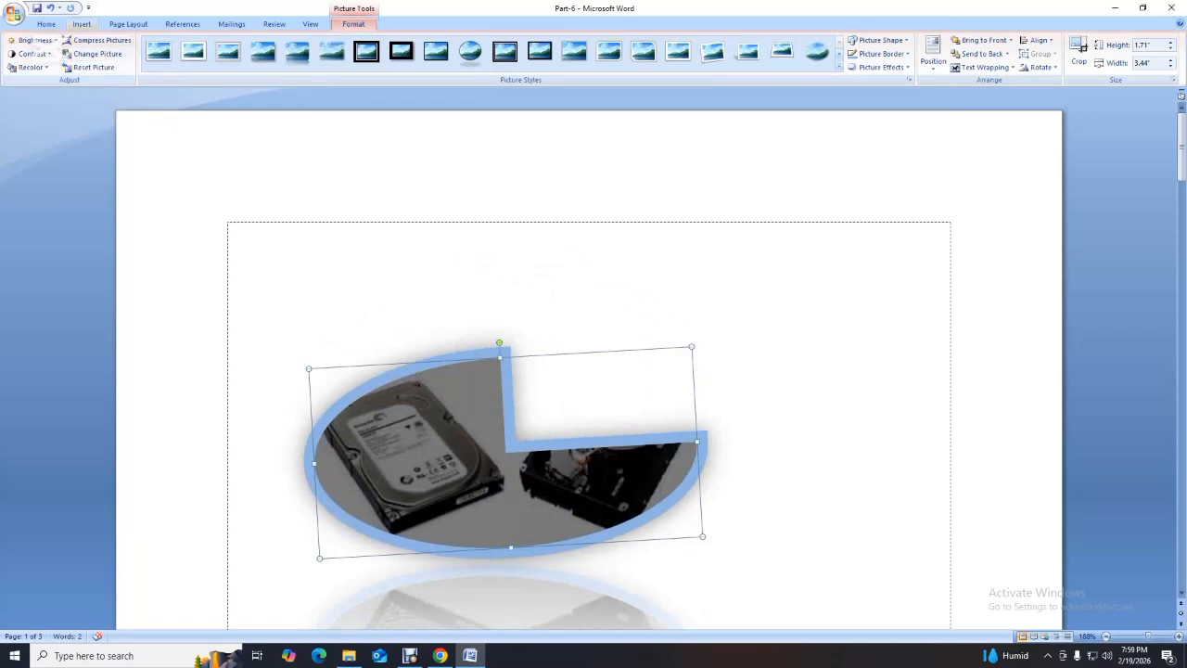
- Place the insertion point in the empty space above the hard drive picture and open the Clip Art search
click(81, 23)
click(230, 311)
click(500, 454)
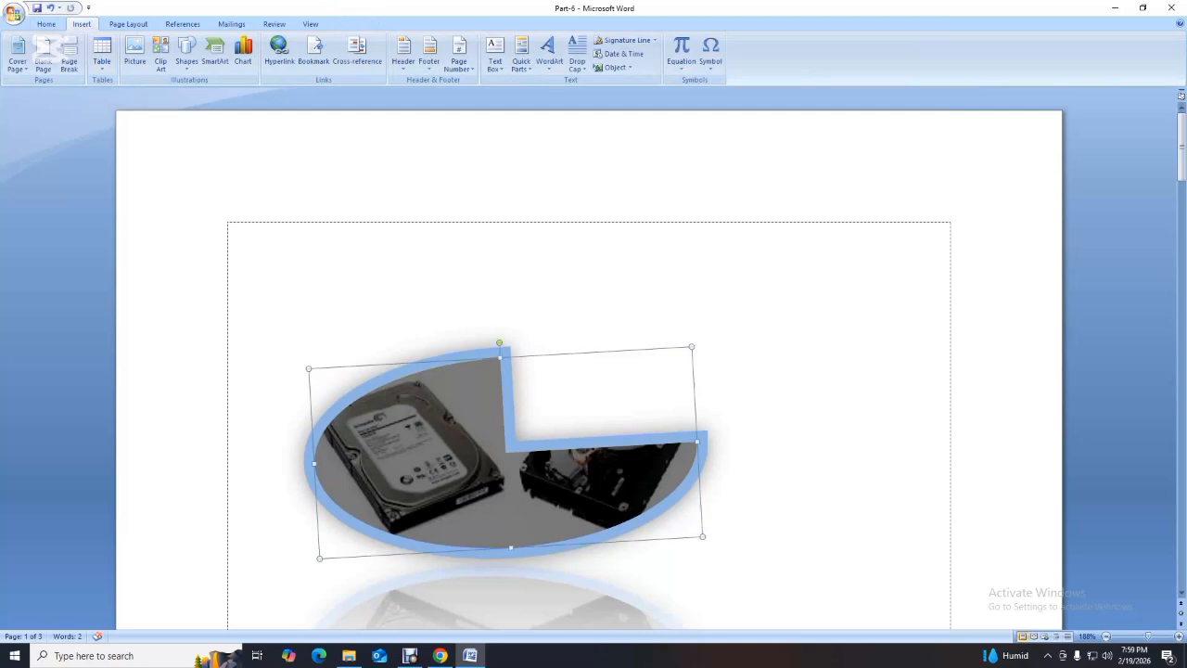
click(235, 271)
click(161, 55)
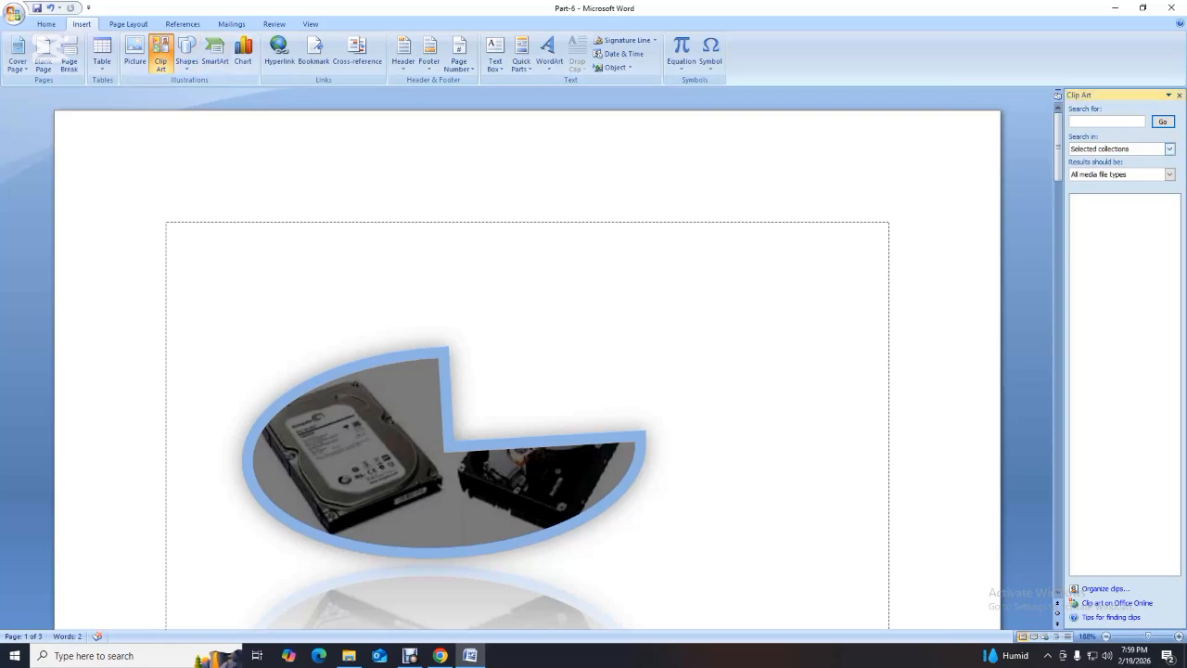
- Include Favorites in the clip art search collections and exclude the Buildings and Backgrounds categories
click(1169, 149)
click(1100, 172)
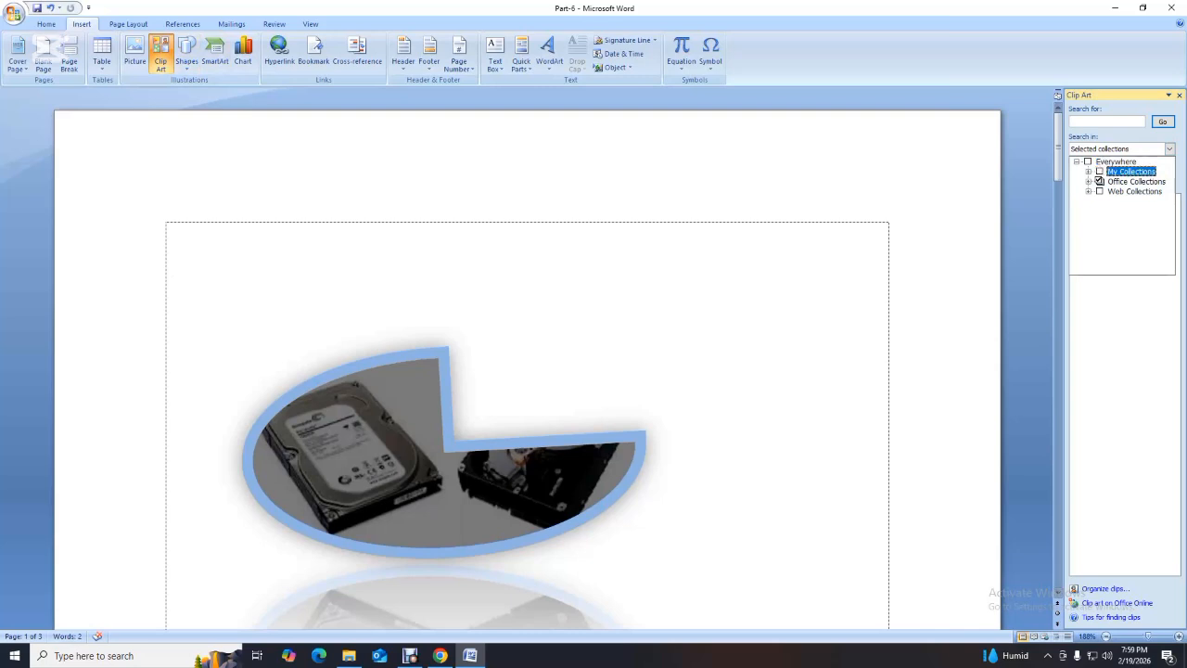
click(1089, 171)
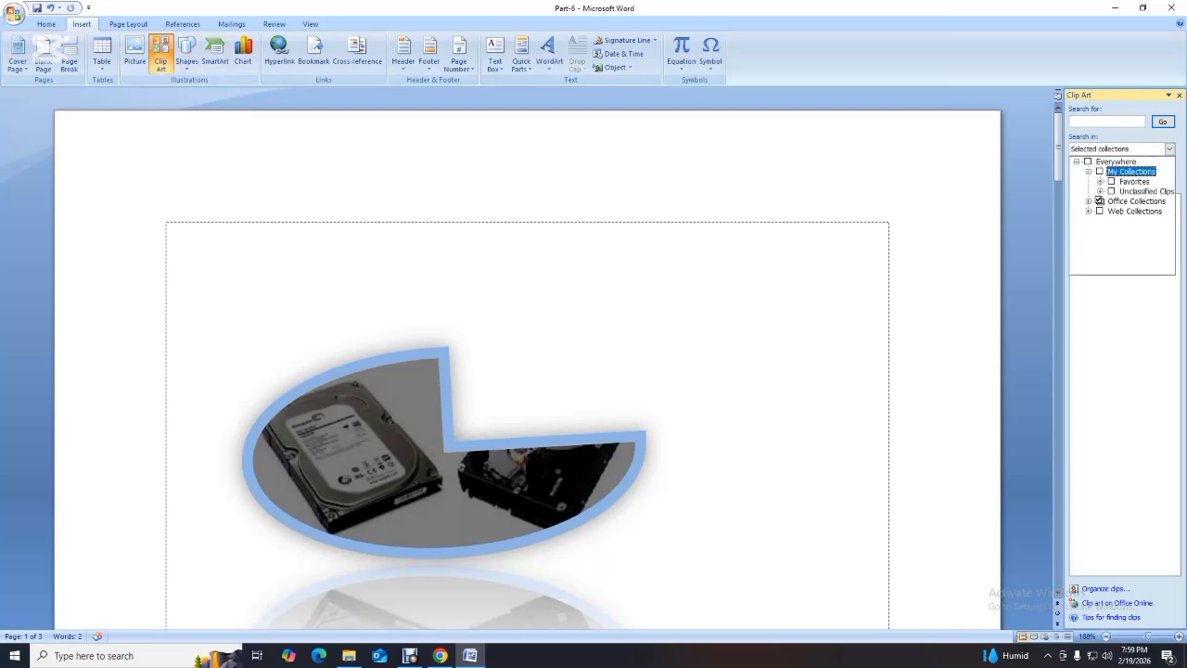
click(1111, 182)
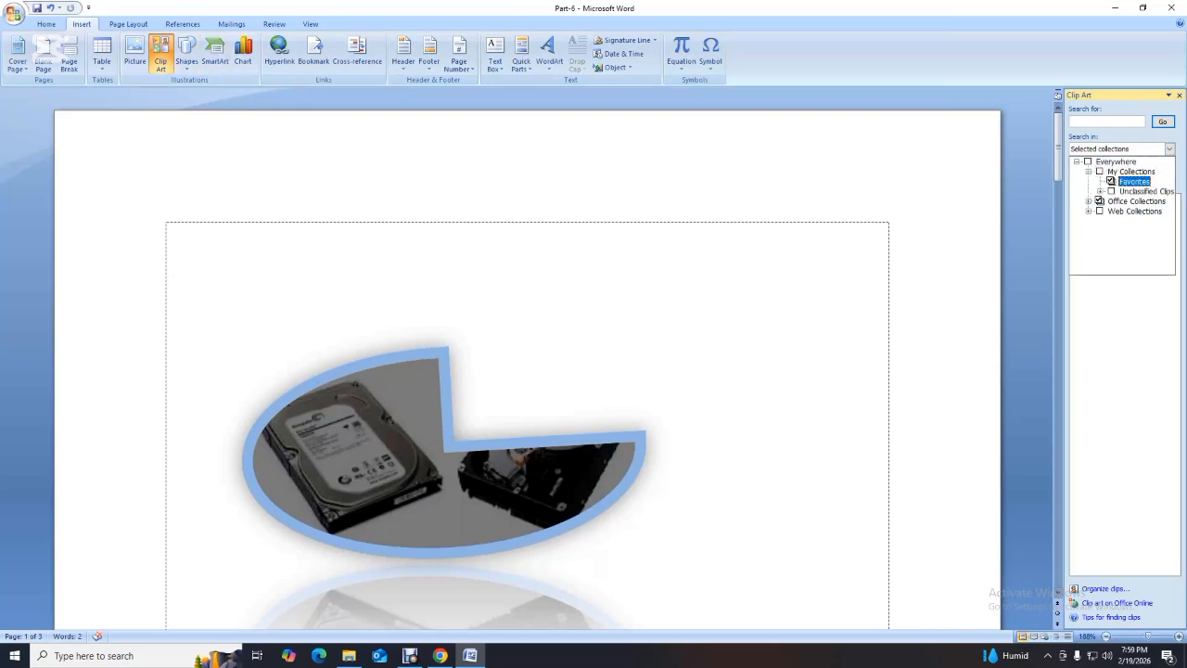
click(1088, 201)
click(1111, 231)
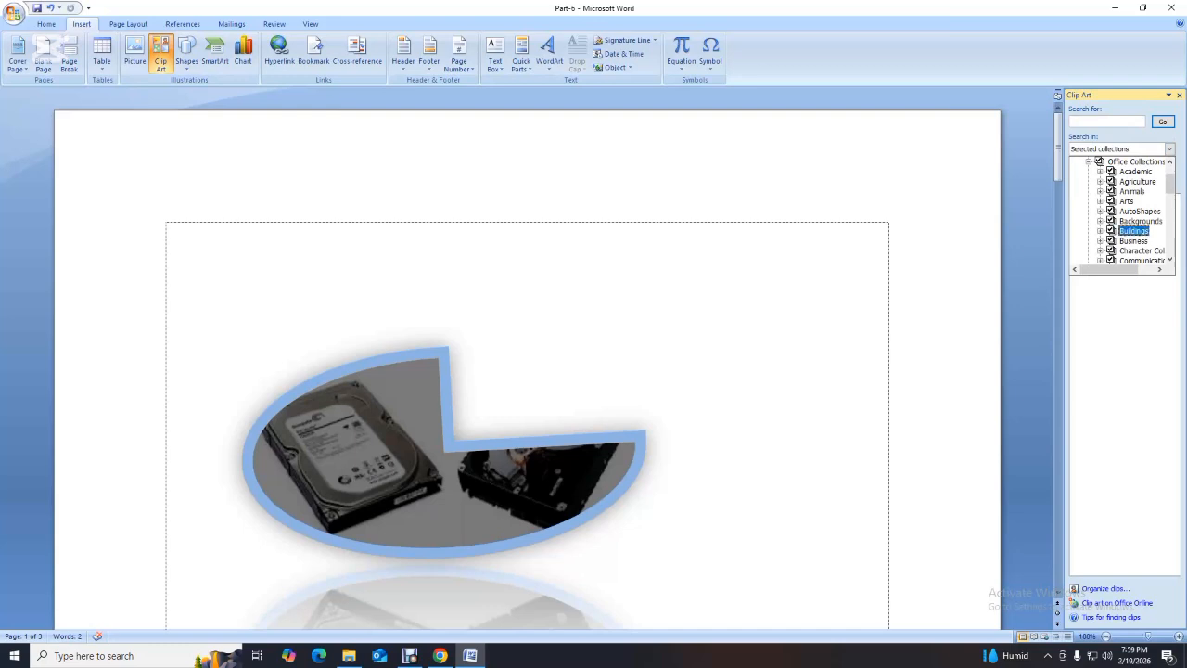
click(1111, 221)
scroll(1111, 248, down, 2)
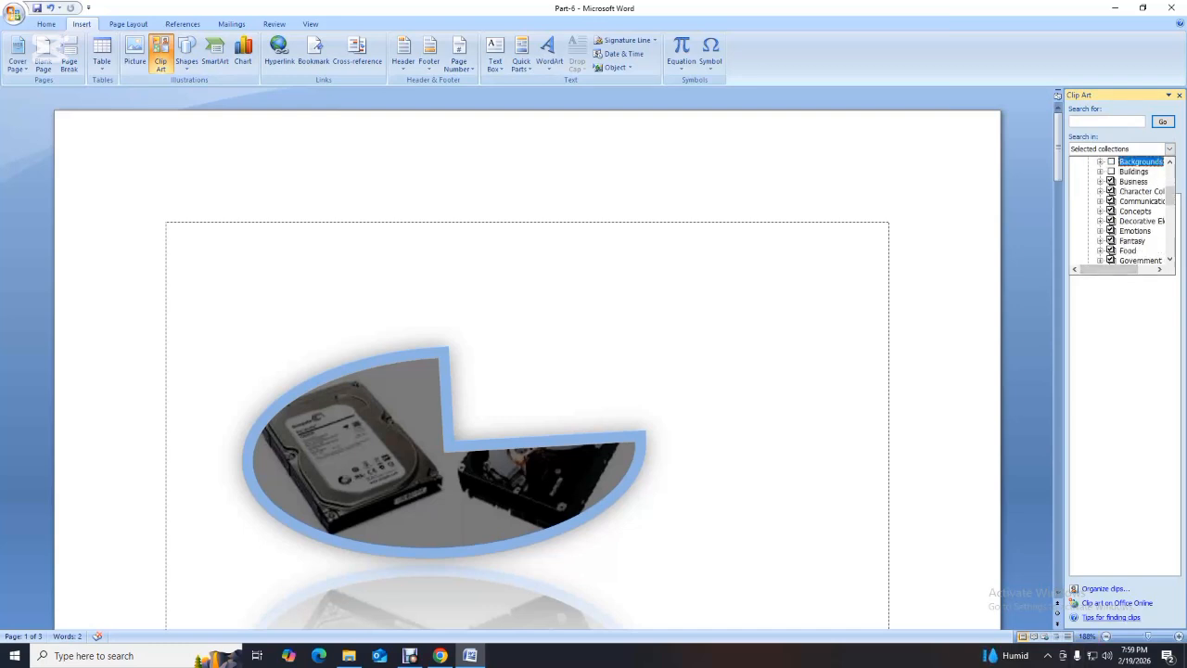
- Open the Clip Organizer and show the Networking clips under Office Collections, AutoShapes
click(1100, 590)
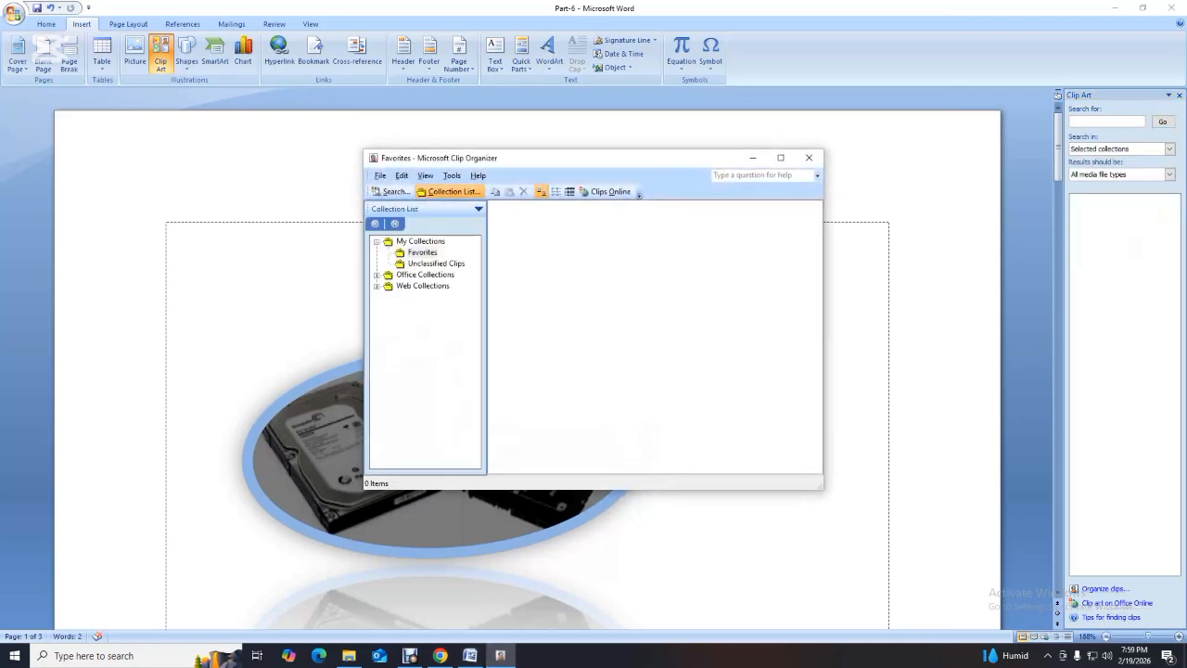
click(376, 275)
double_click(427, 297)
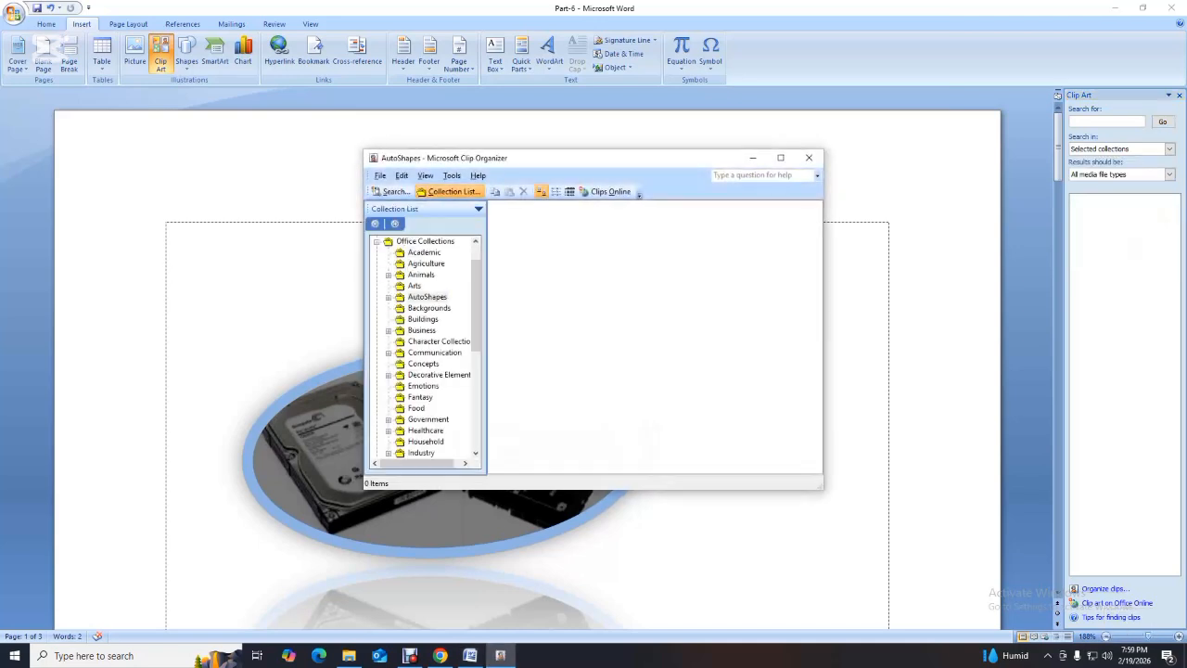
click(437, 341)
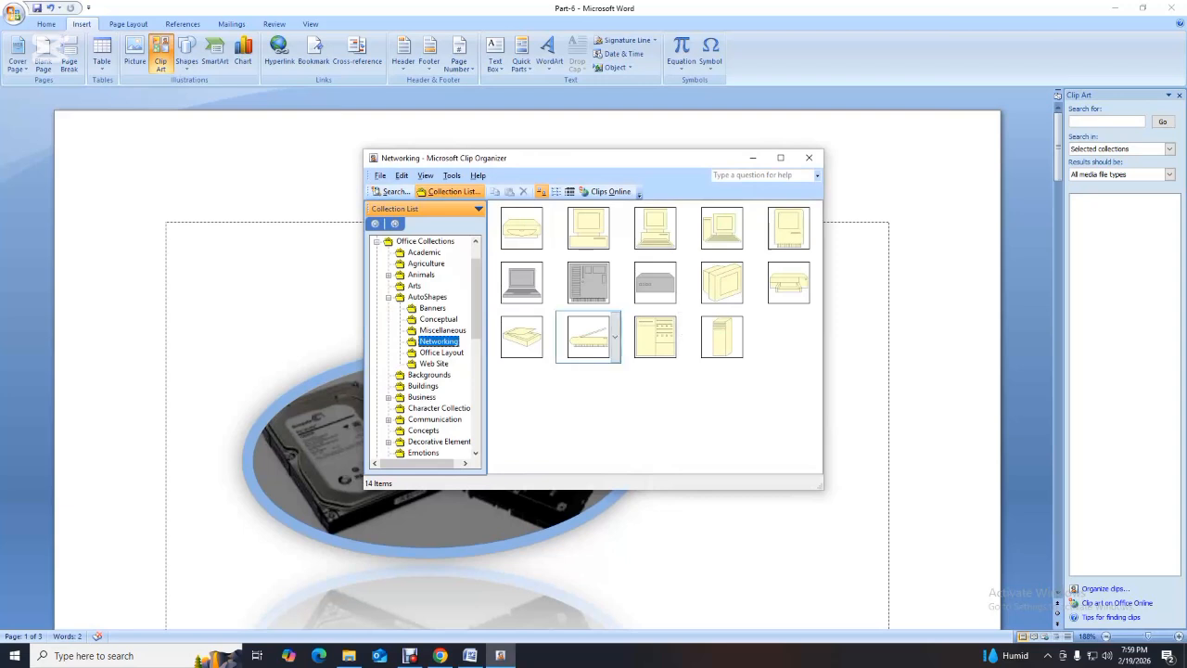
click(439, 341)
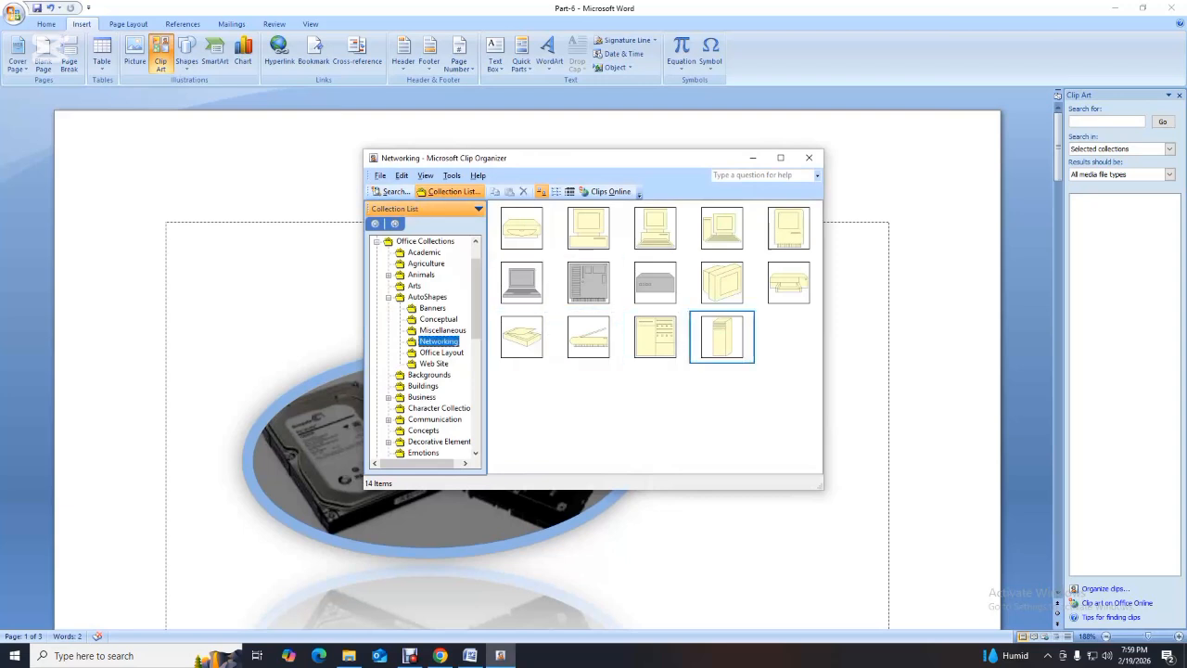
- Copy the grey laptop clip from the Clip Organizer and paste it into the document above the hard drive picture
click(522, 283)
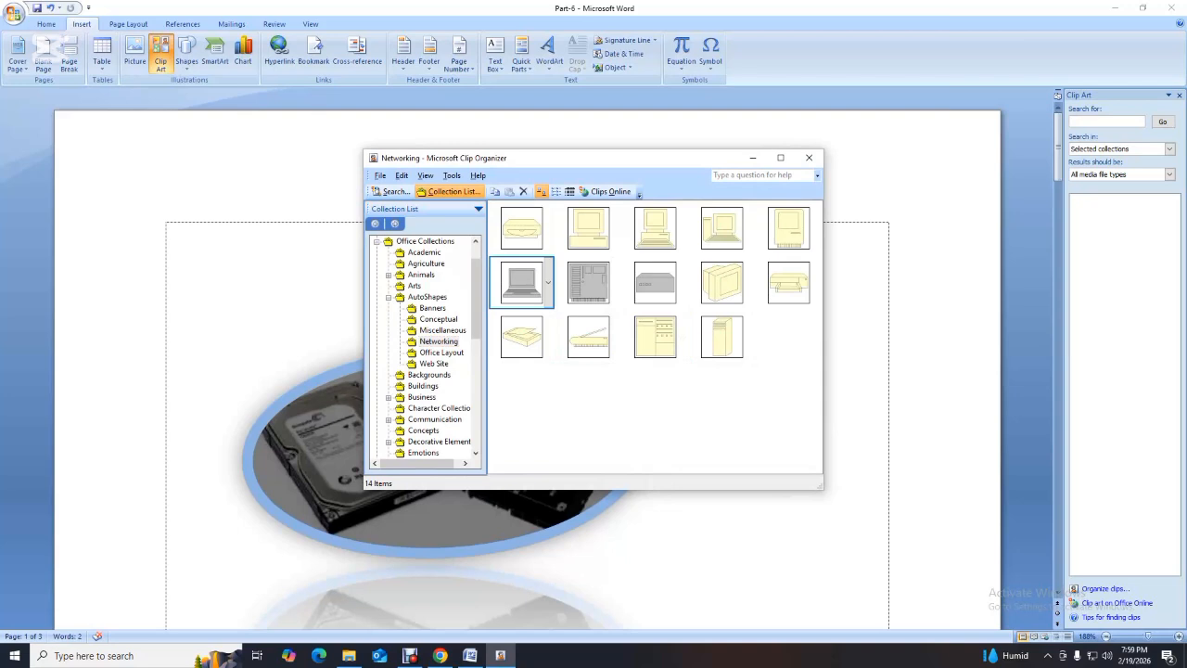
click(548, 283)
click(501, 318)
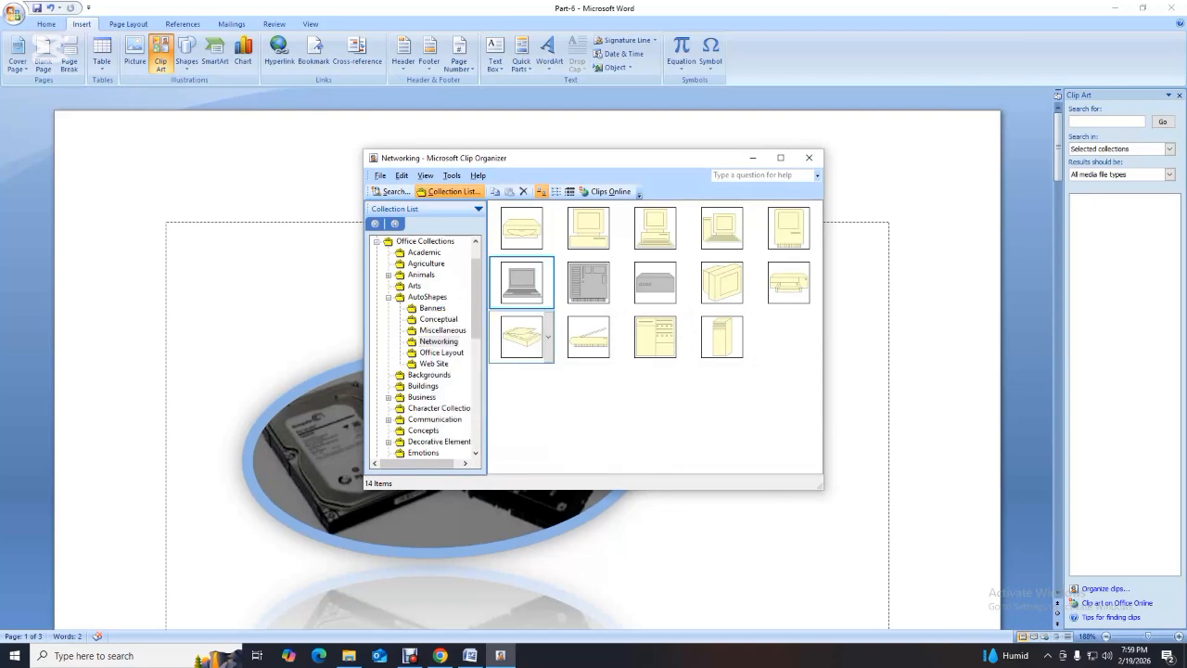
click(753, 158)
right_click(257, 279)
click(289, 313)
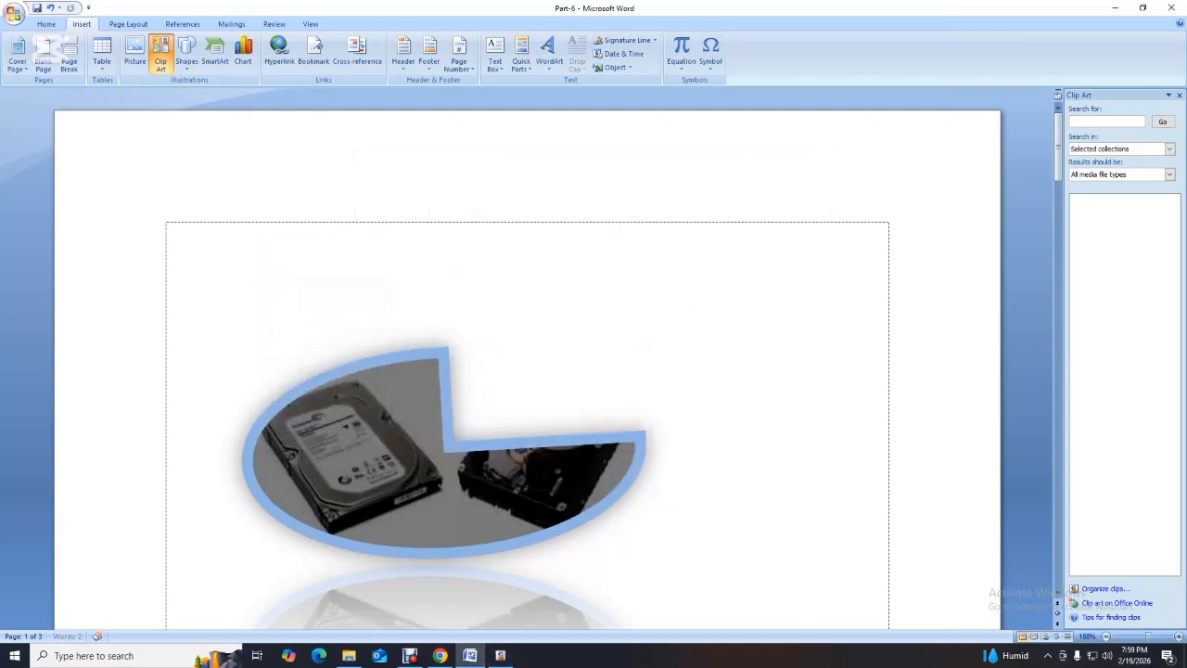
click(289, 320)
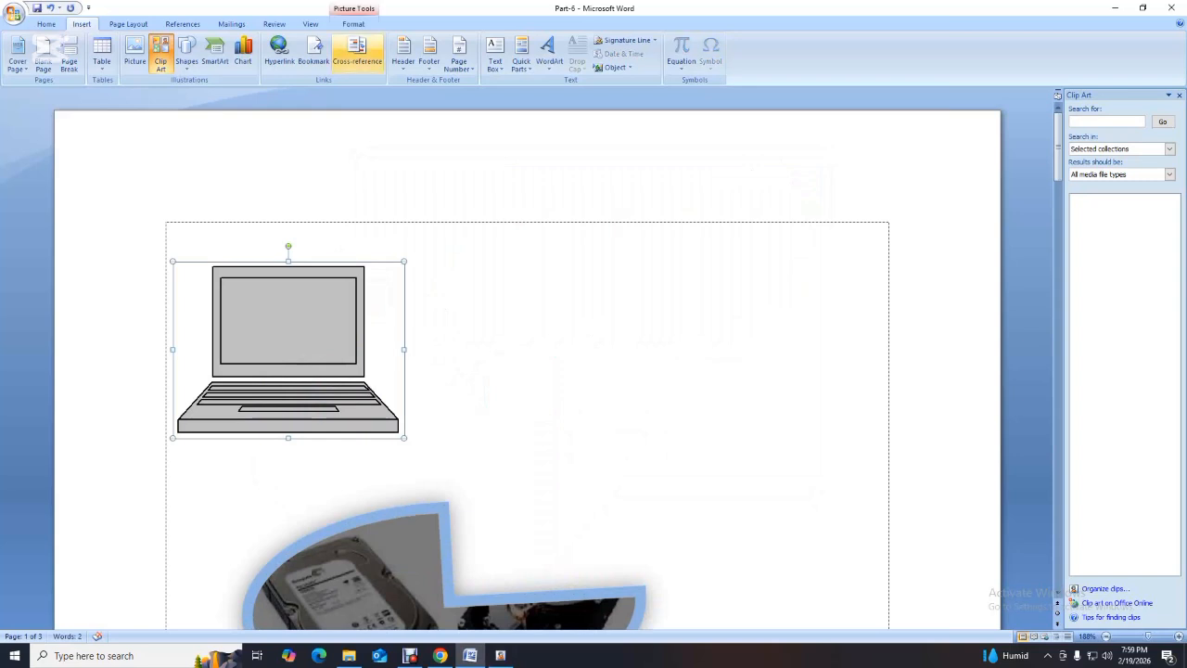
- Apply the picture style with a white frame and rounded diagonal corners to the laptop clip
click(353, 23)
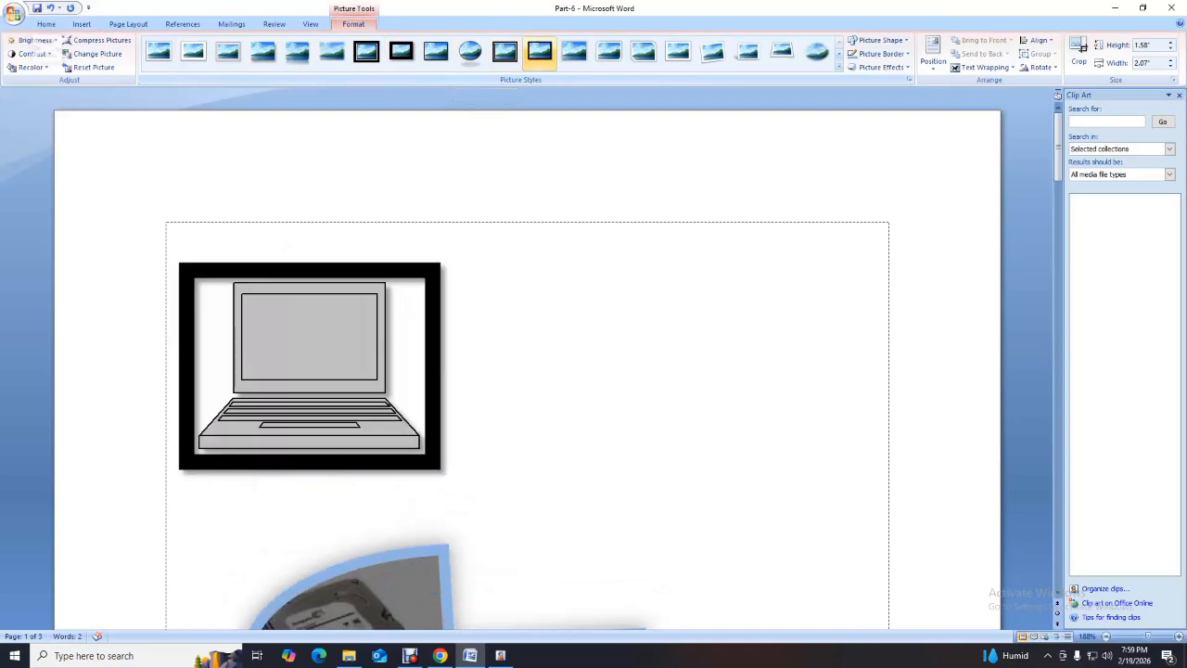
click(608, 51)
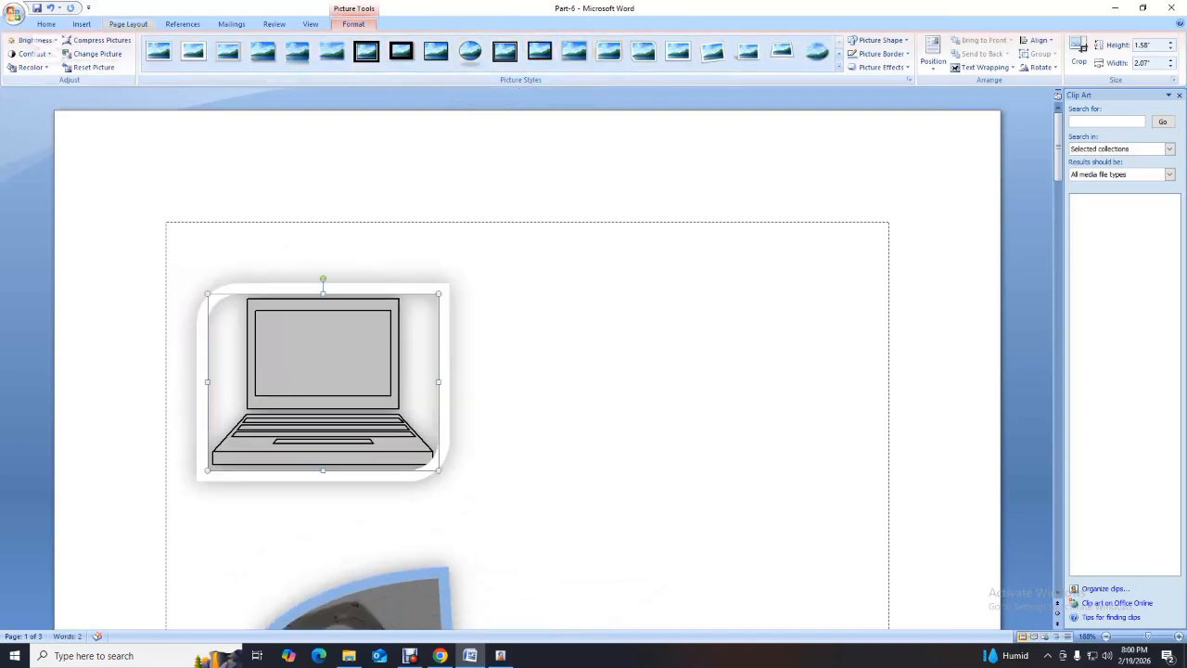
- Draw a right block arrow about 1.78" wide and 0.26" high above the laptop clip
click(82, 23)
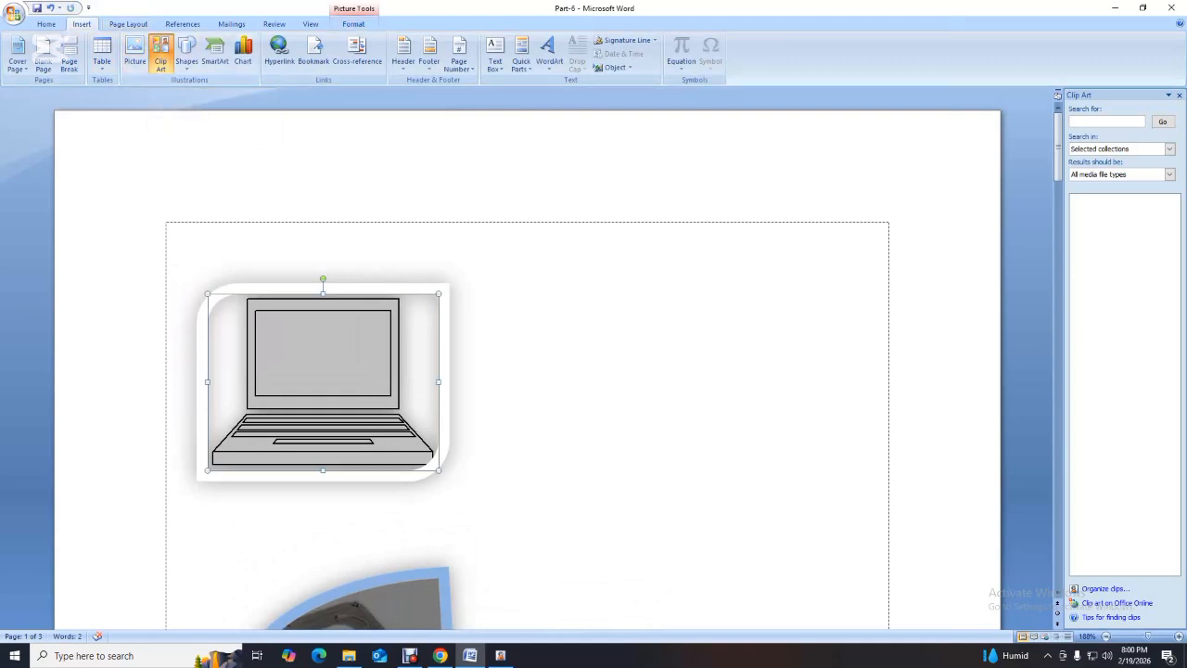
click(167, 232)
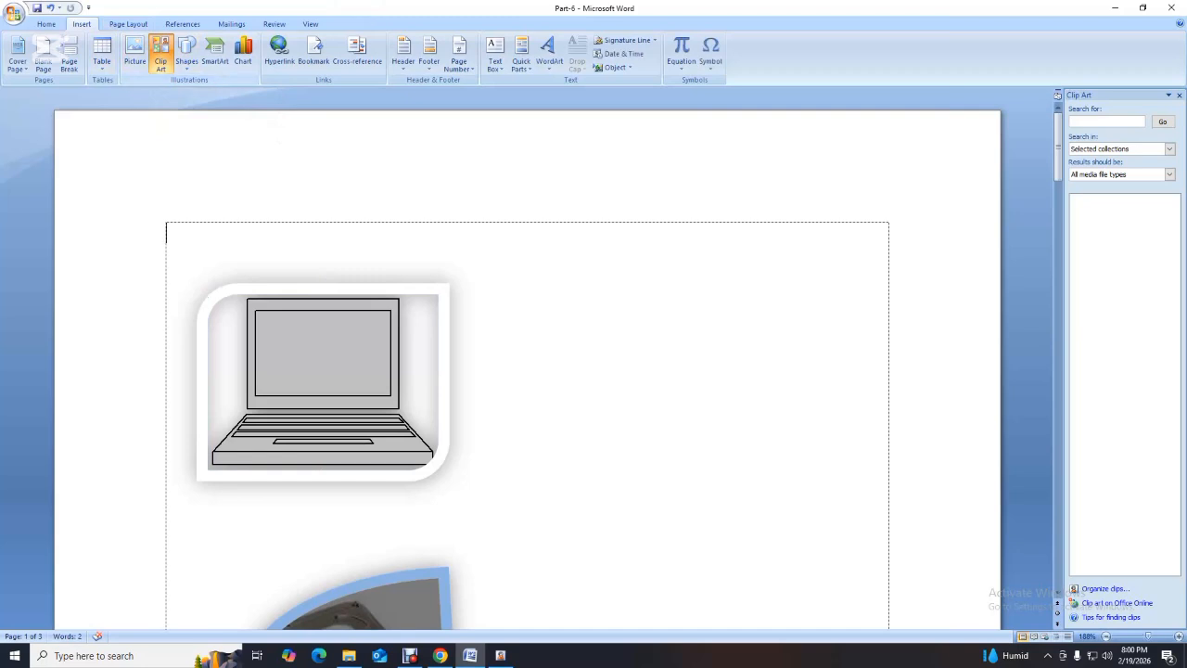
click(186, 54)
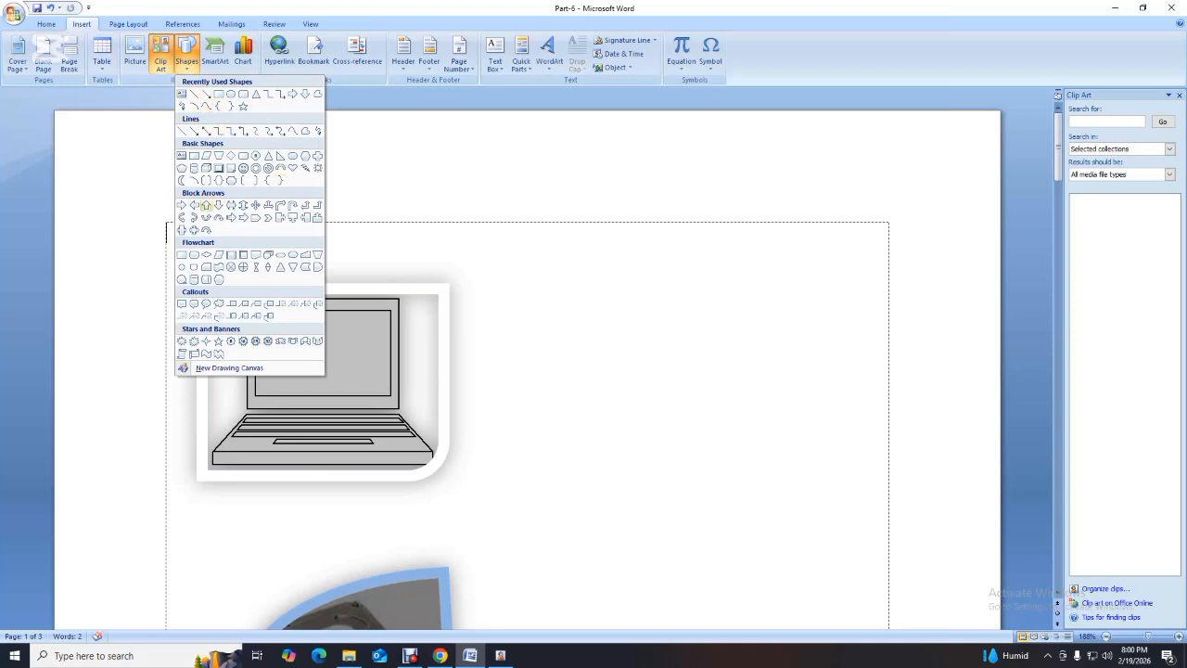
click(182, 205)
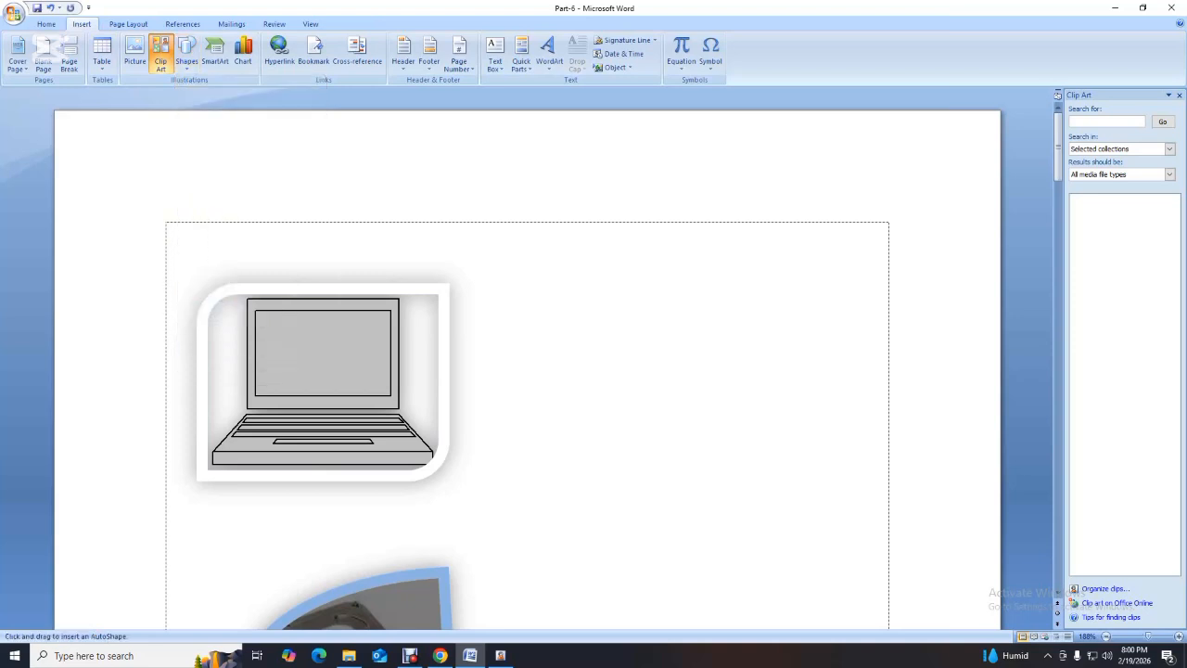
drag(199, 234, 398, 265)
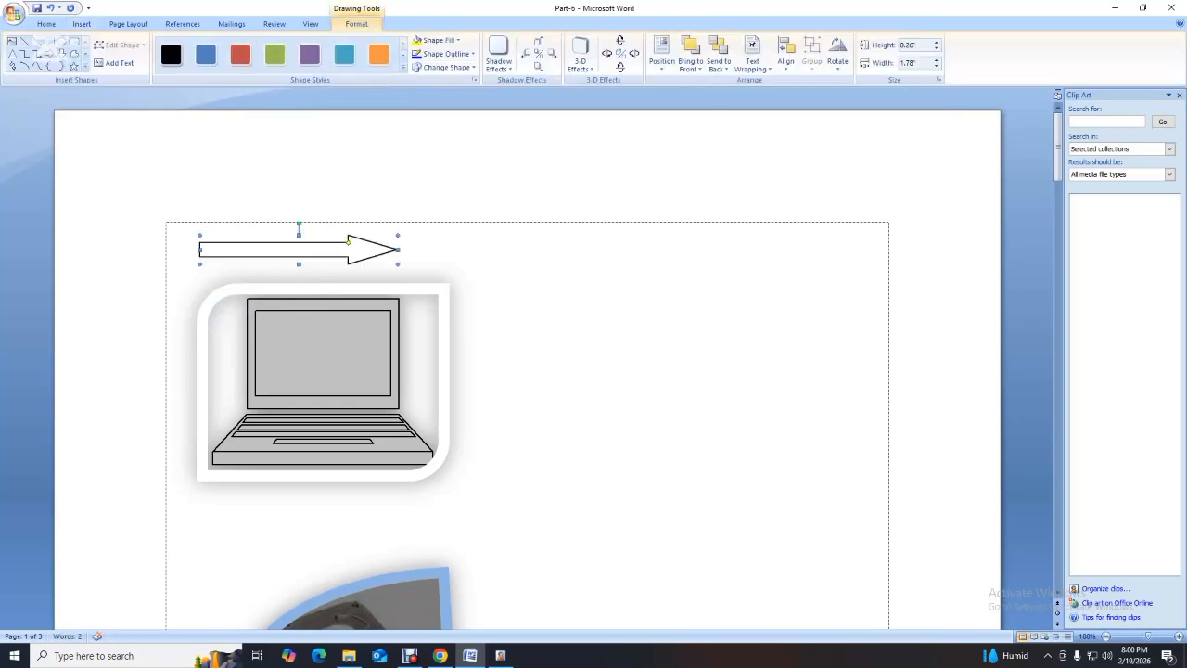
- Enlarge the arrow to about 3.43" by 1.69" and reposition it beside the laptop clip, pointing horizontally right
drag(298, 224, 273, 254)
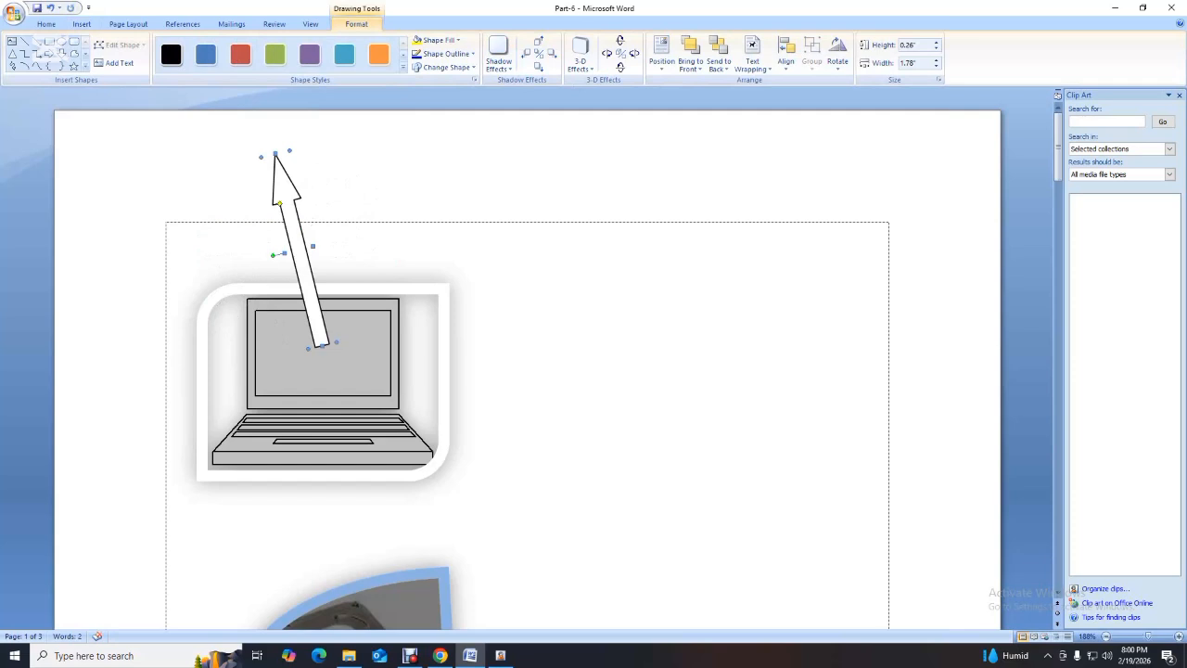
drag(336, 341, 535, 483)
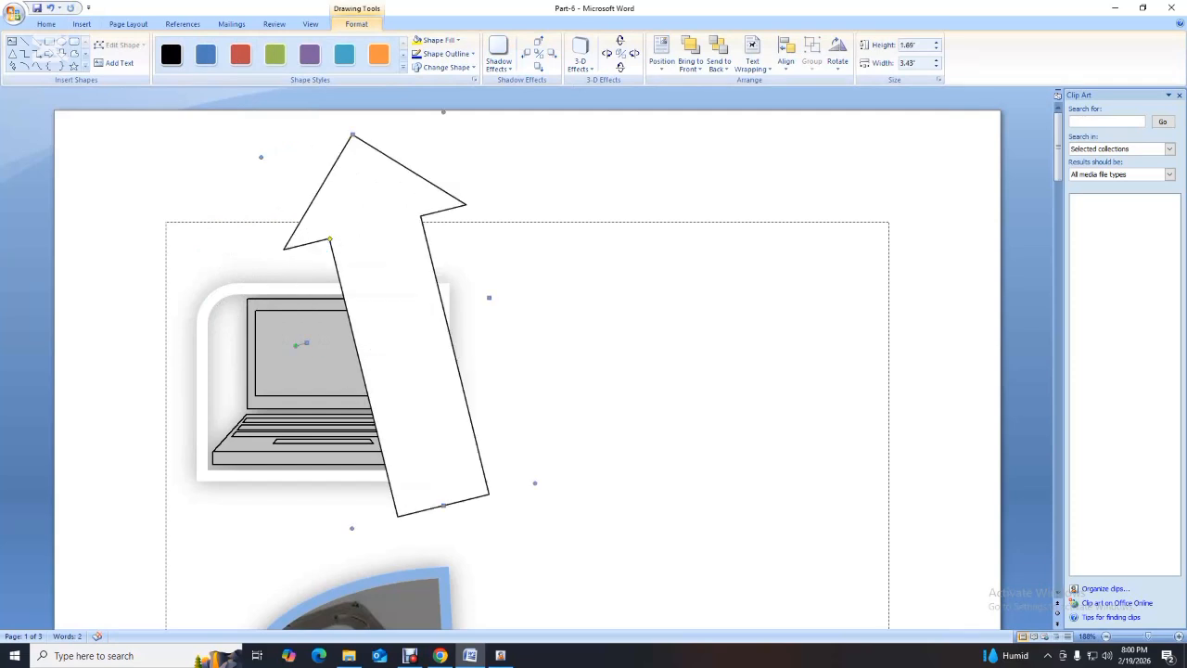
drag(408, 371, 607, 480)
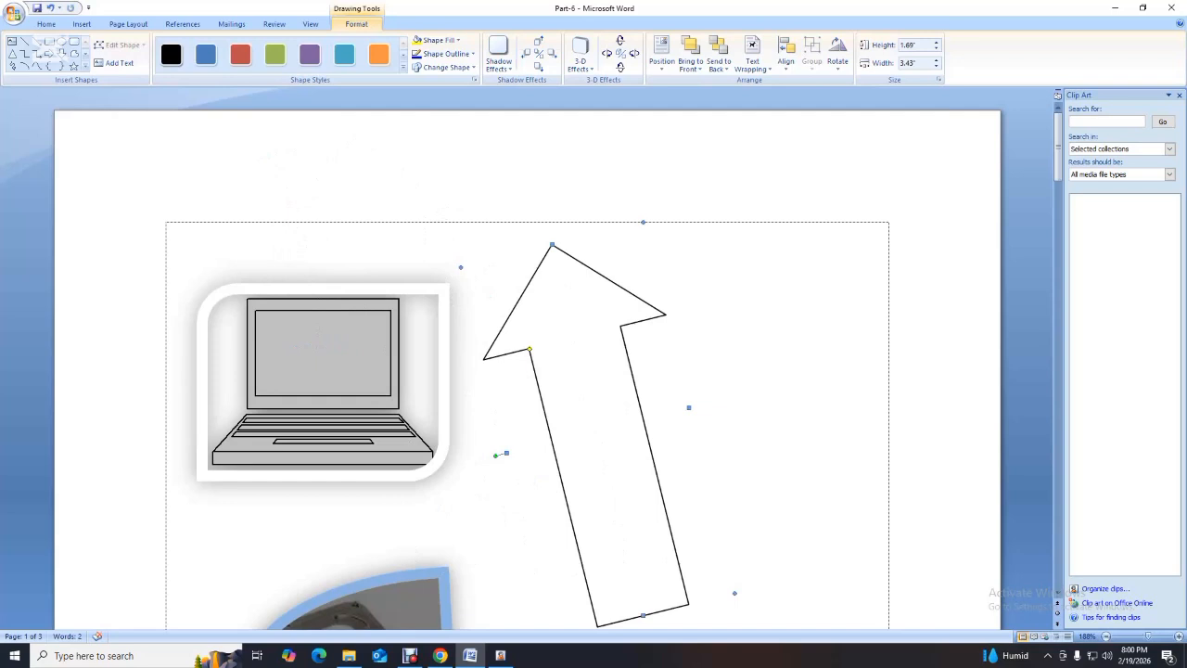
drag(495, 455, 590, 327)
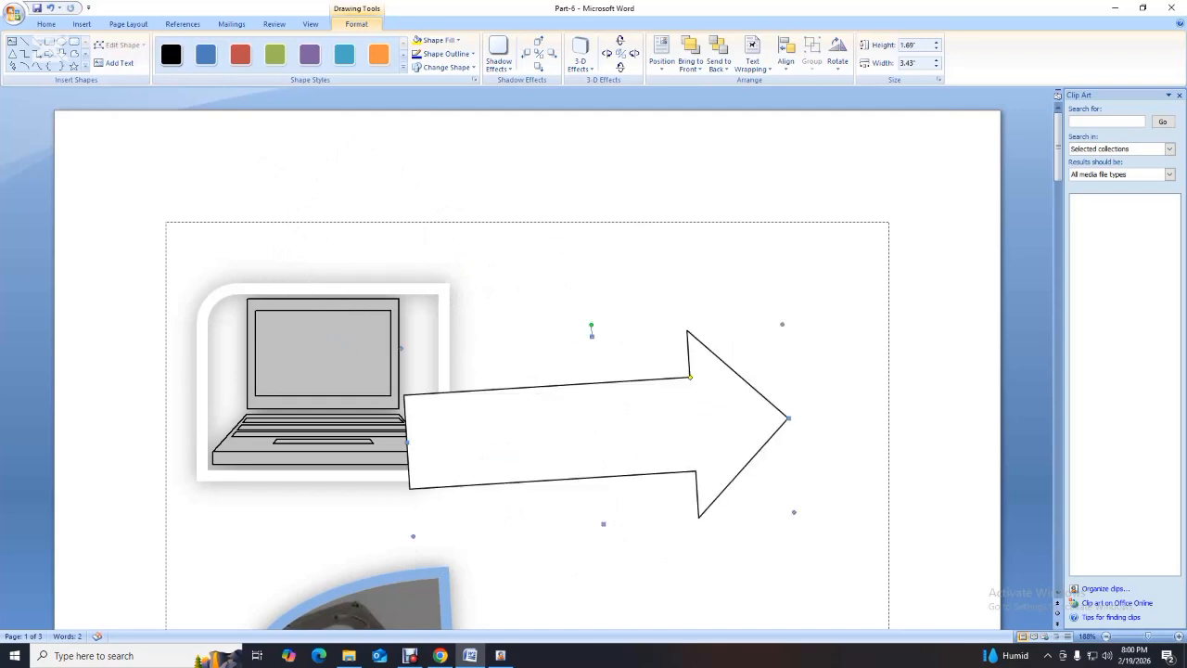
drag(690, 377, 693, 381)
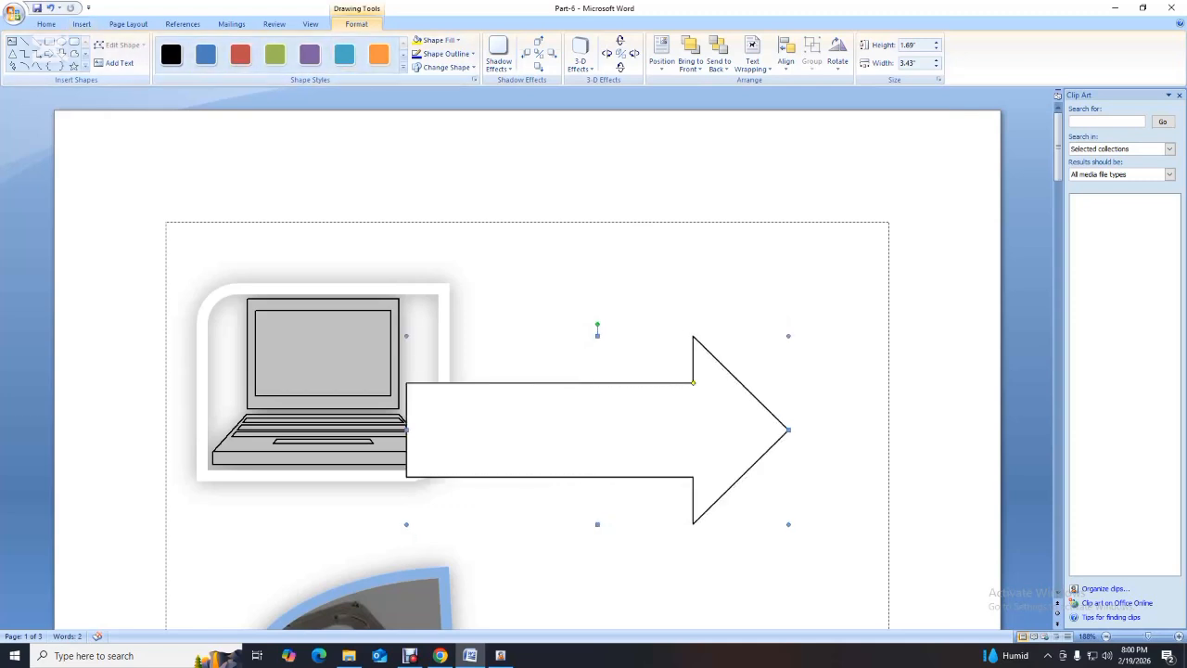
- Add a text box about 2.12" wide and 0.45" high inside the arrow, containing the text "Right"
click(12, 42)
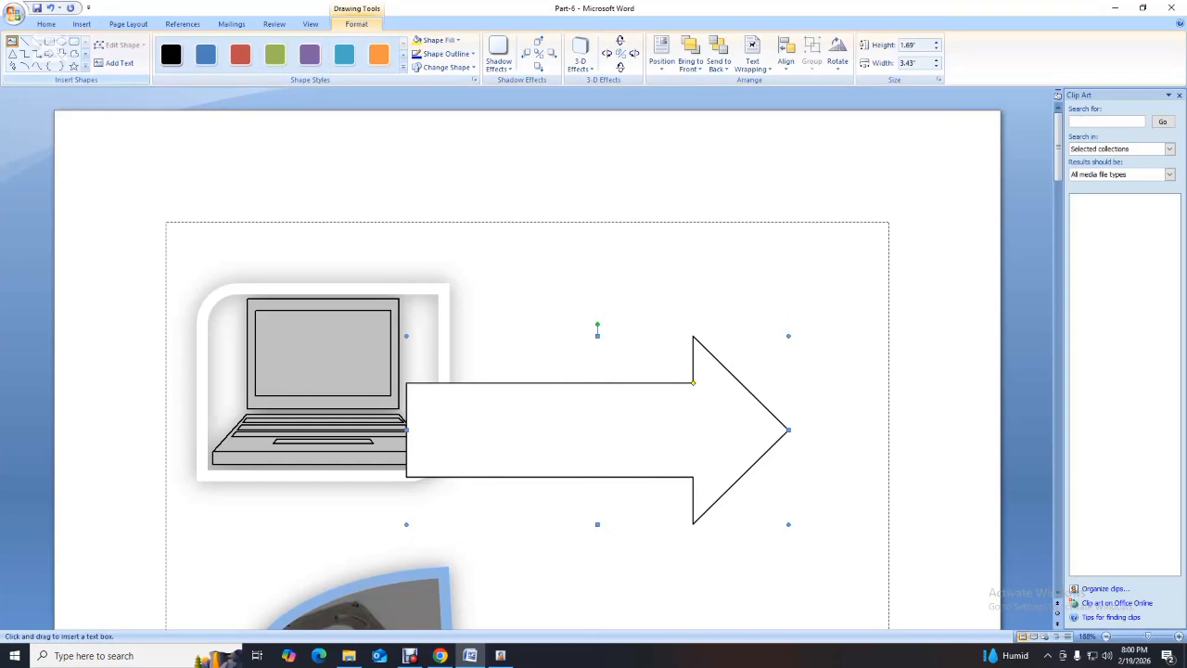
click(430, 408)
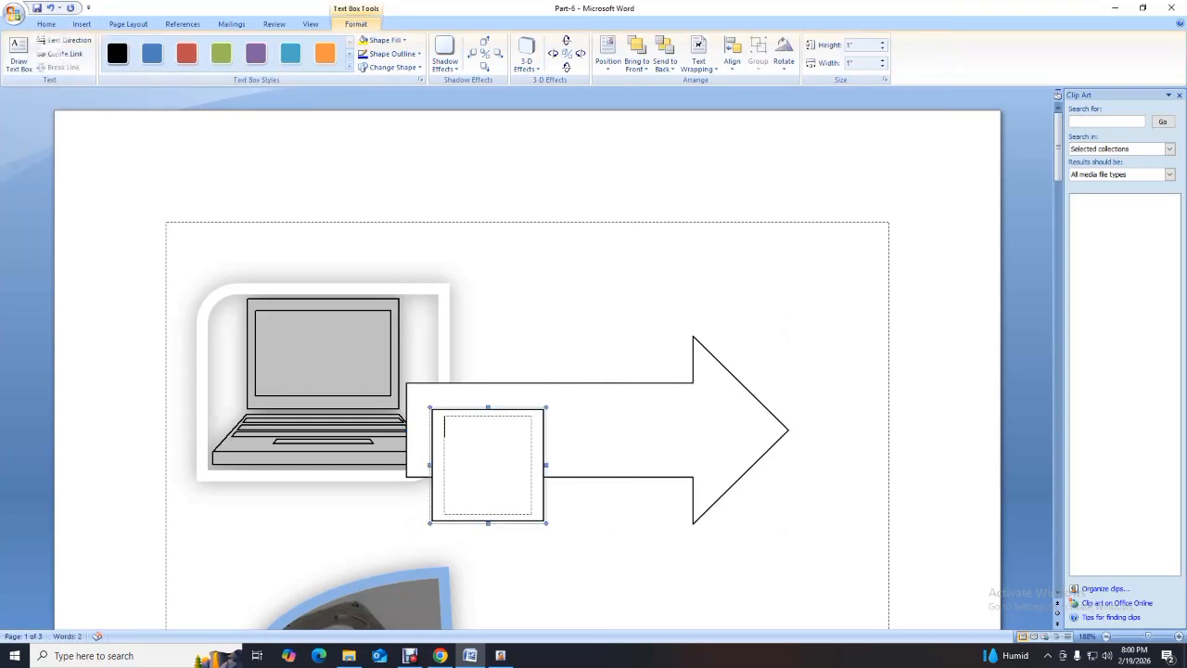
drag(546, 464, 668, 465)
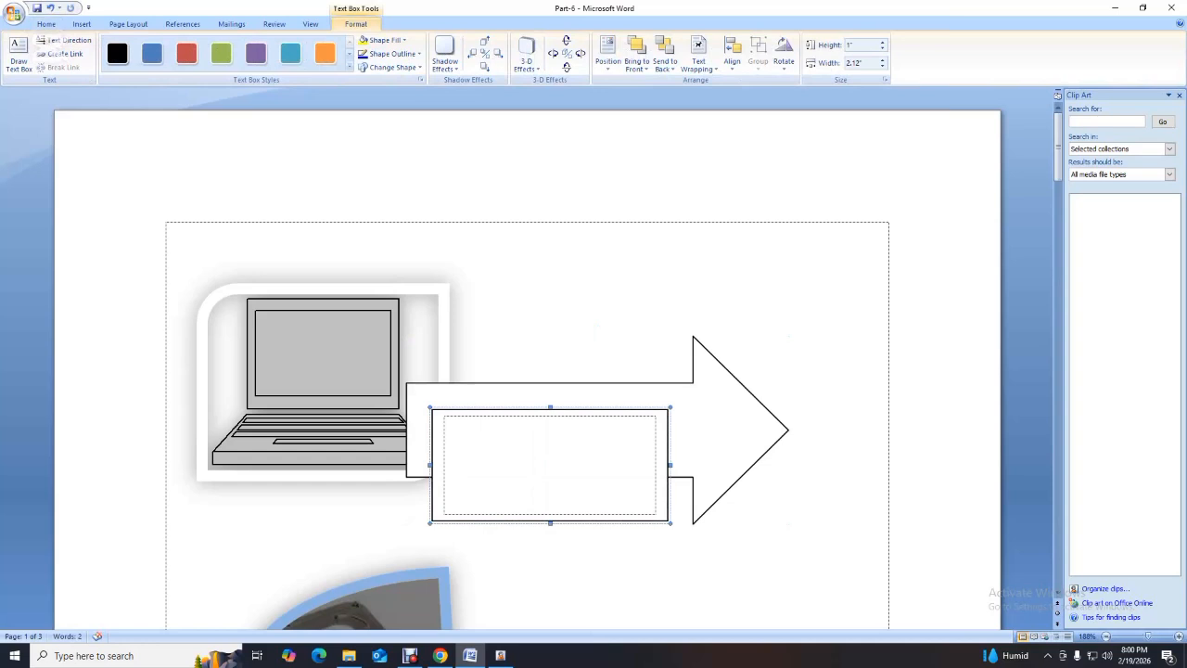
drag(549, 523, 550, 461)
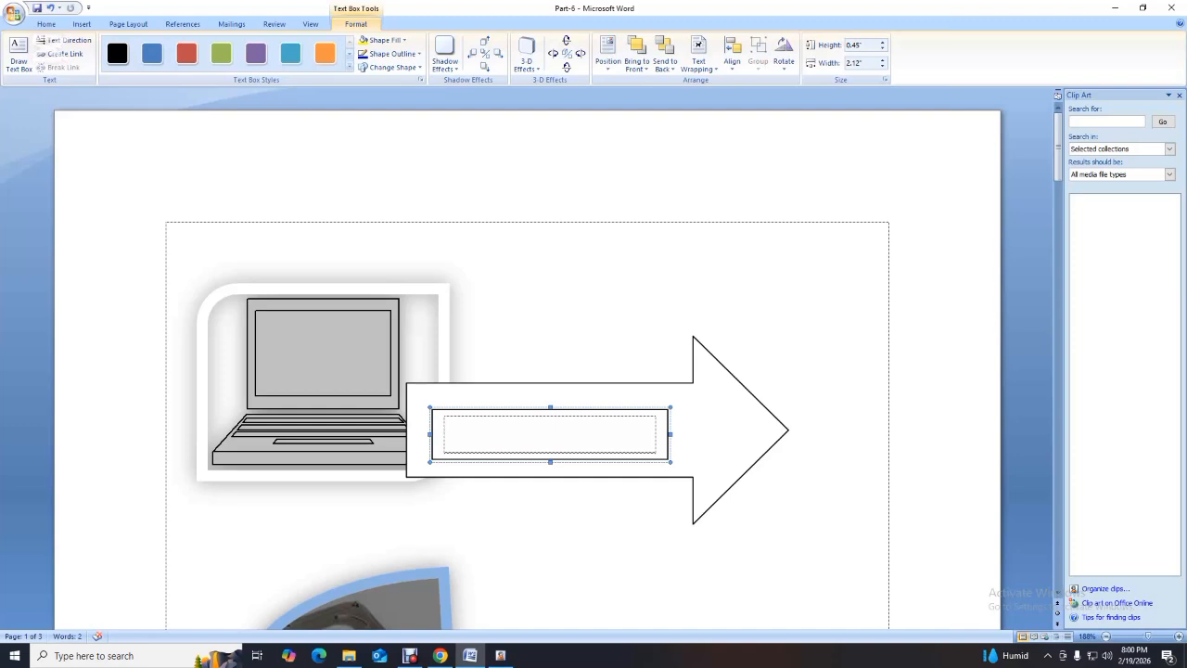
text(Right)
key(Escape)
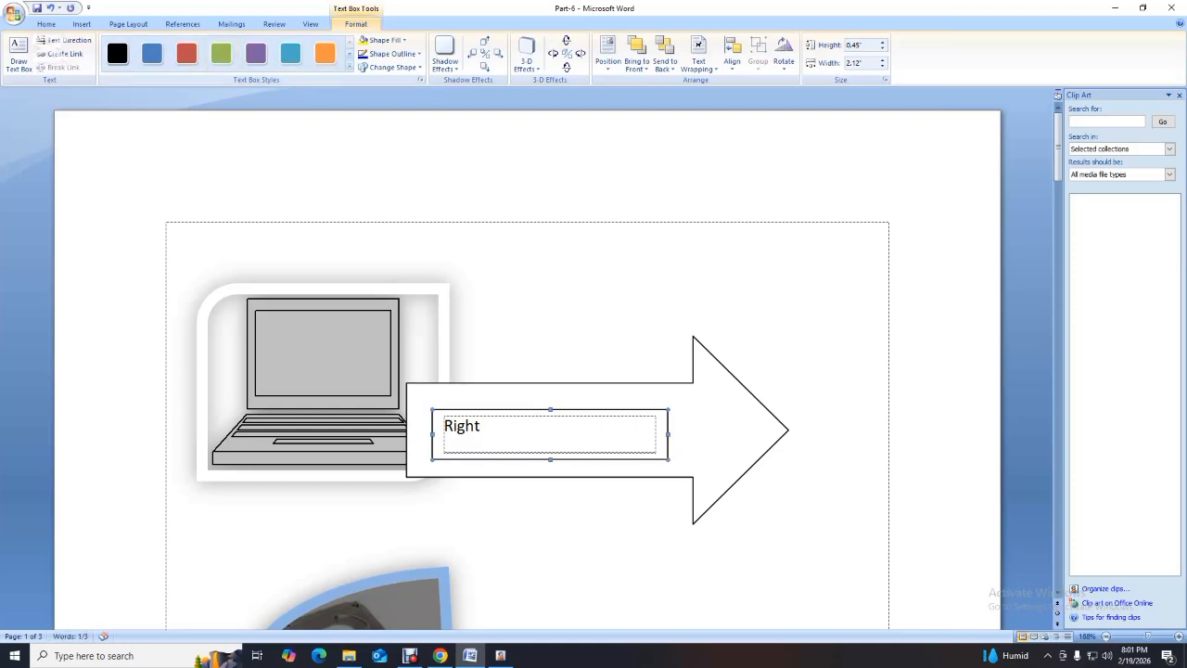
click(81, 24)
click(187, 54)
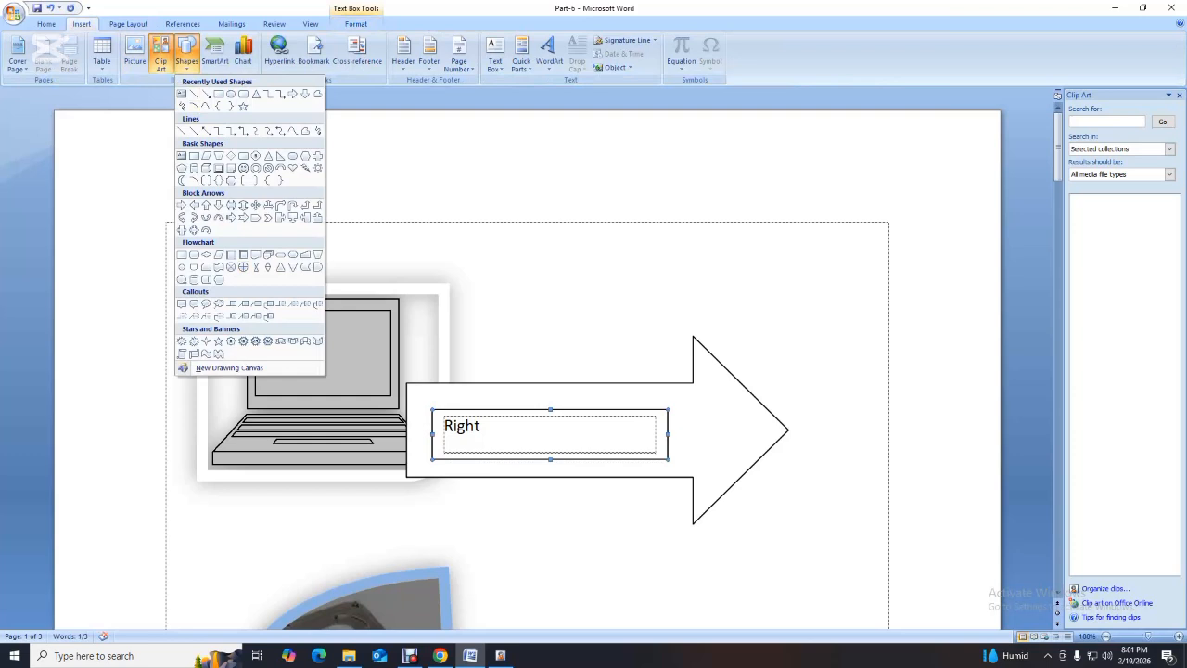
click(193, 205)
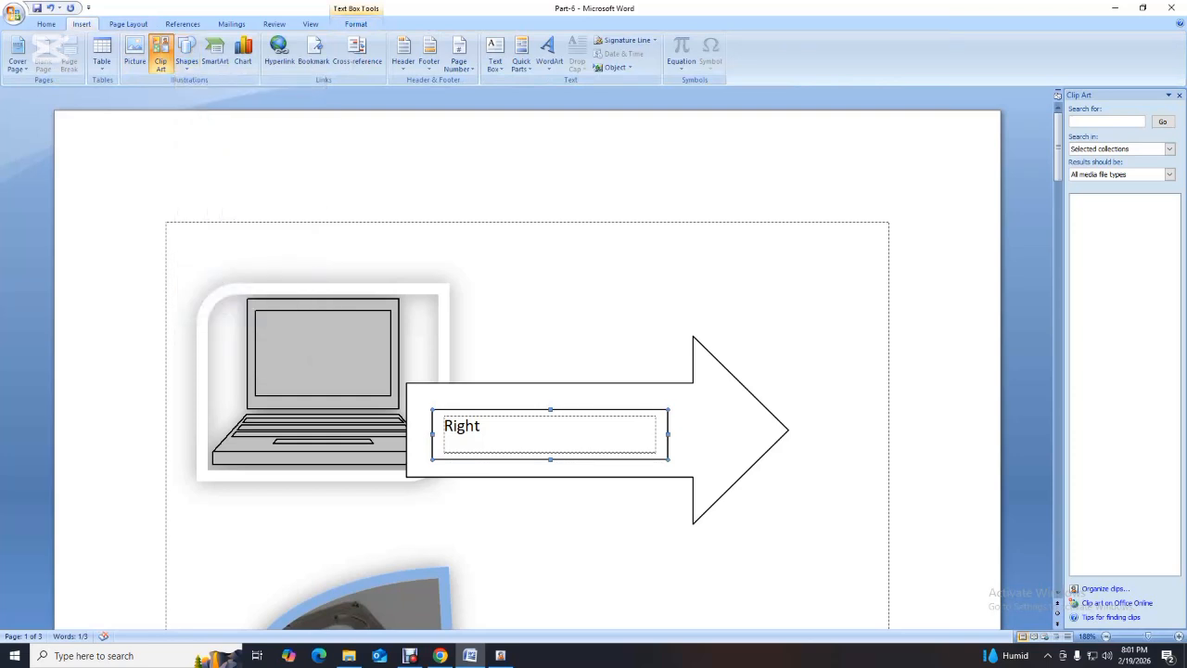
- Insert a Horizontal Hierarchy SmartArt graphic at the start of the page, before the laptop clip
click(168, 234)
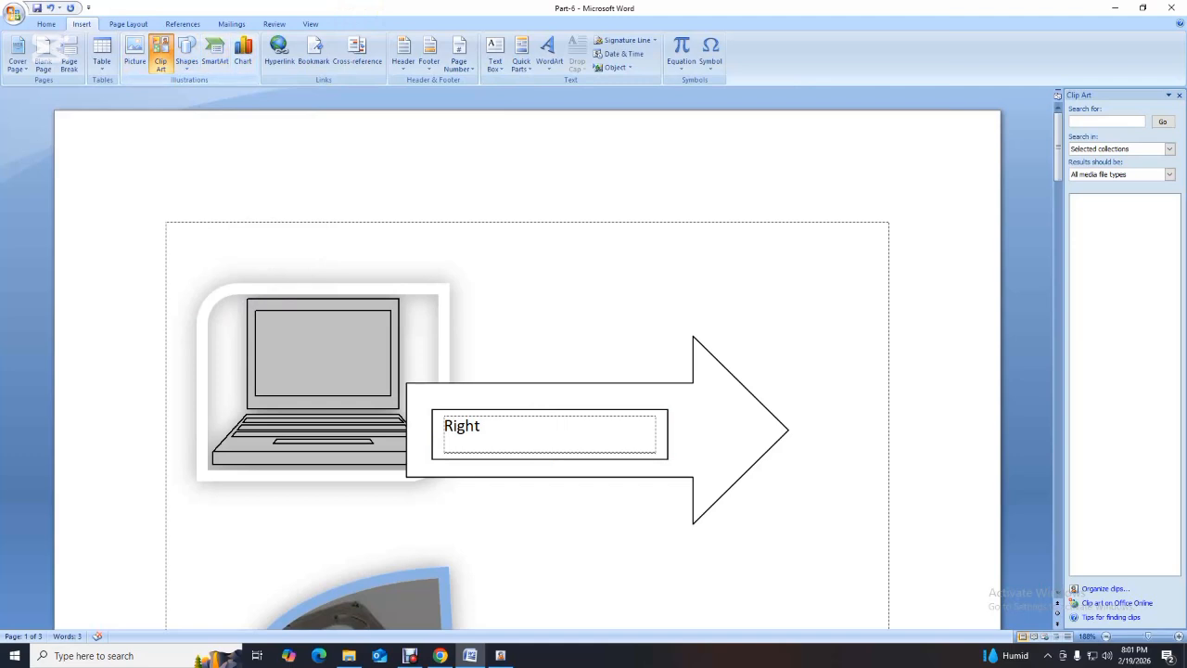
click(214, 54)
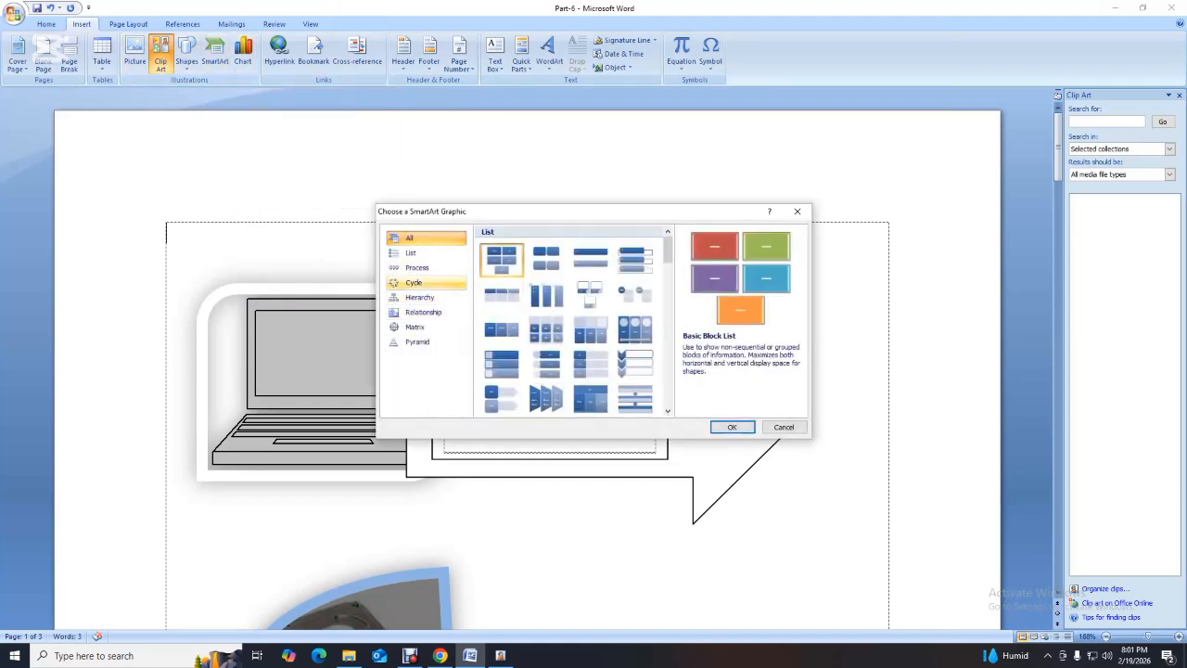
click(419, 297)
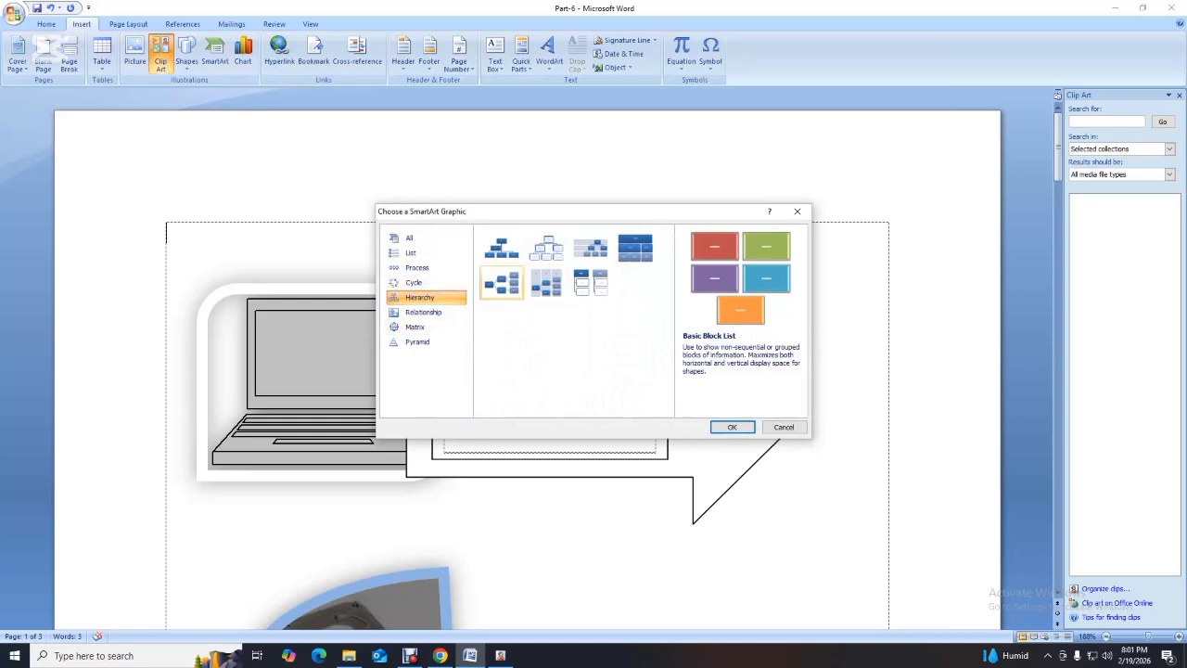
click(503, 283)
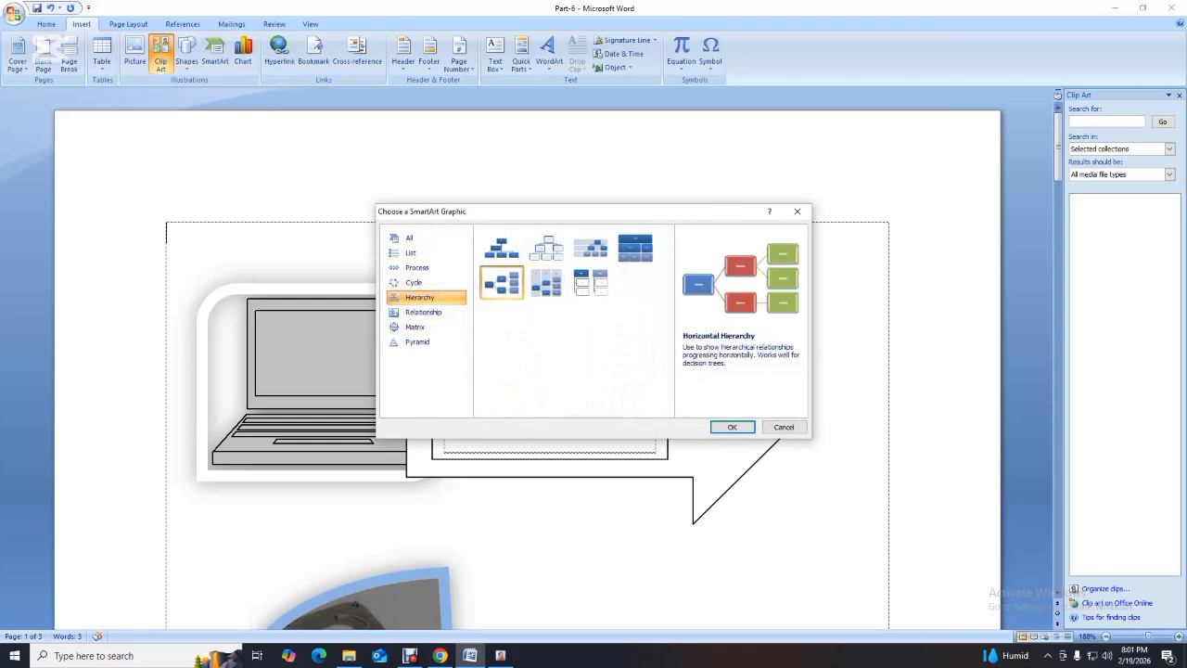
click(731, 427)
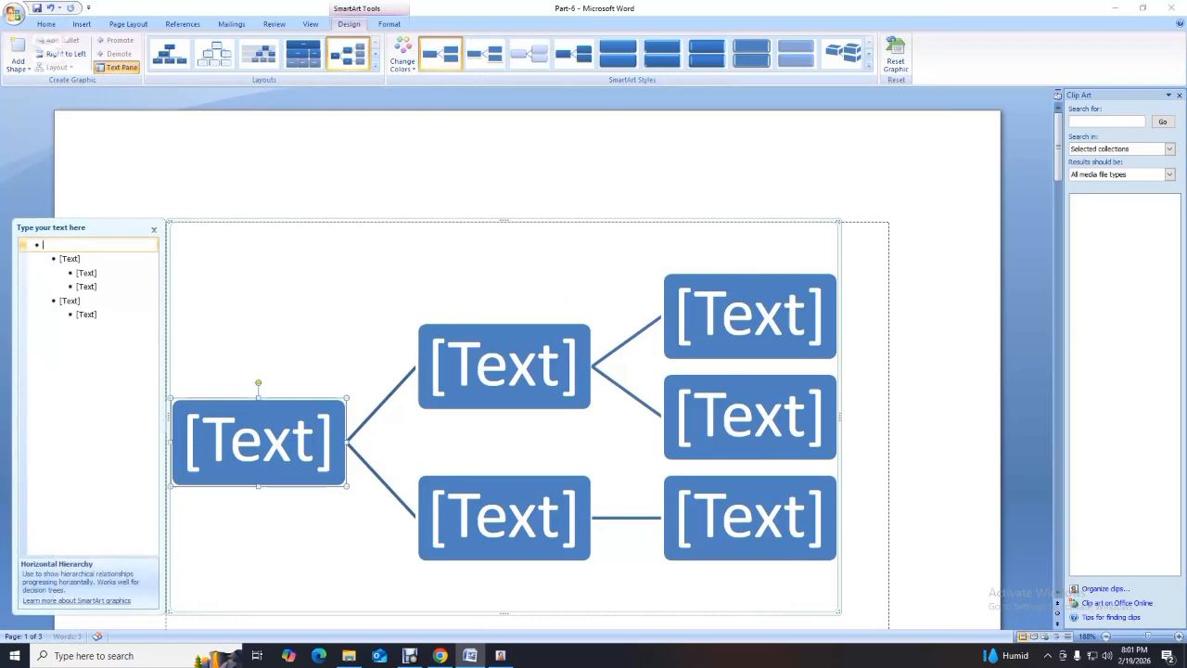
- Apply the SmartArt style with pale blue gradient boxes and dark text to the whole hierarchy graphic
click(259, 442)
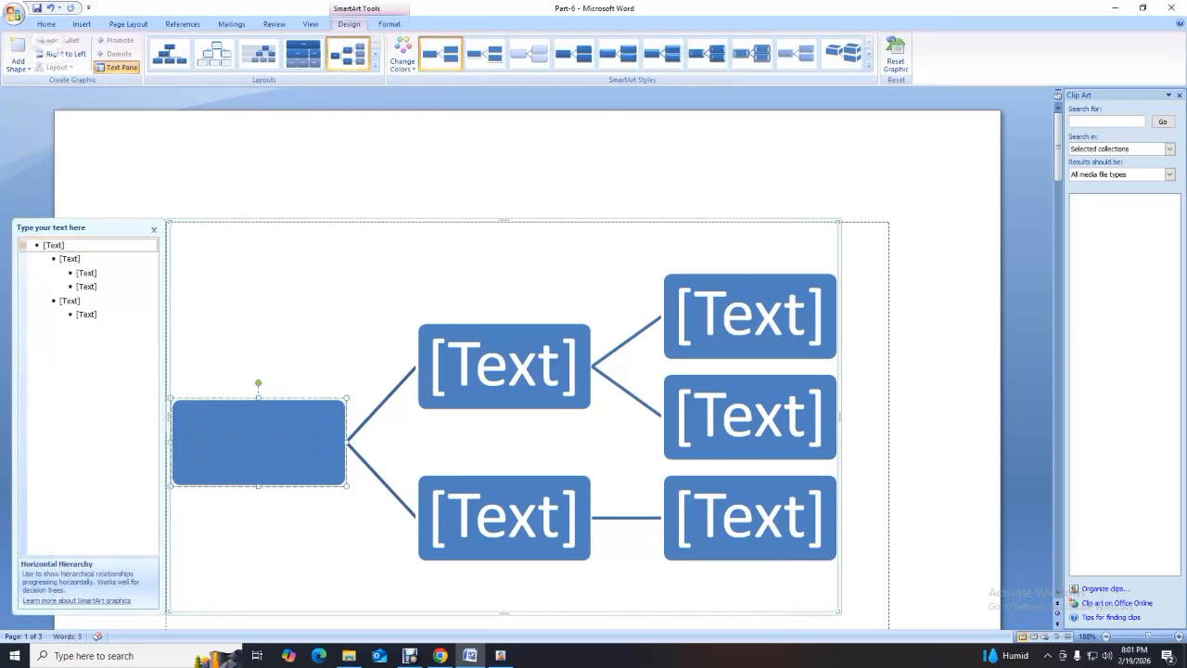
click(504, 366)
click(750, 317)
click(750, 417)
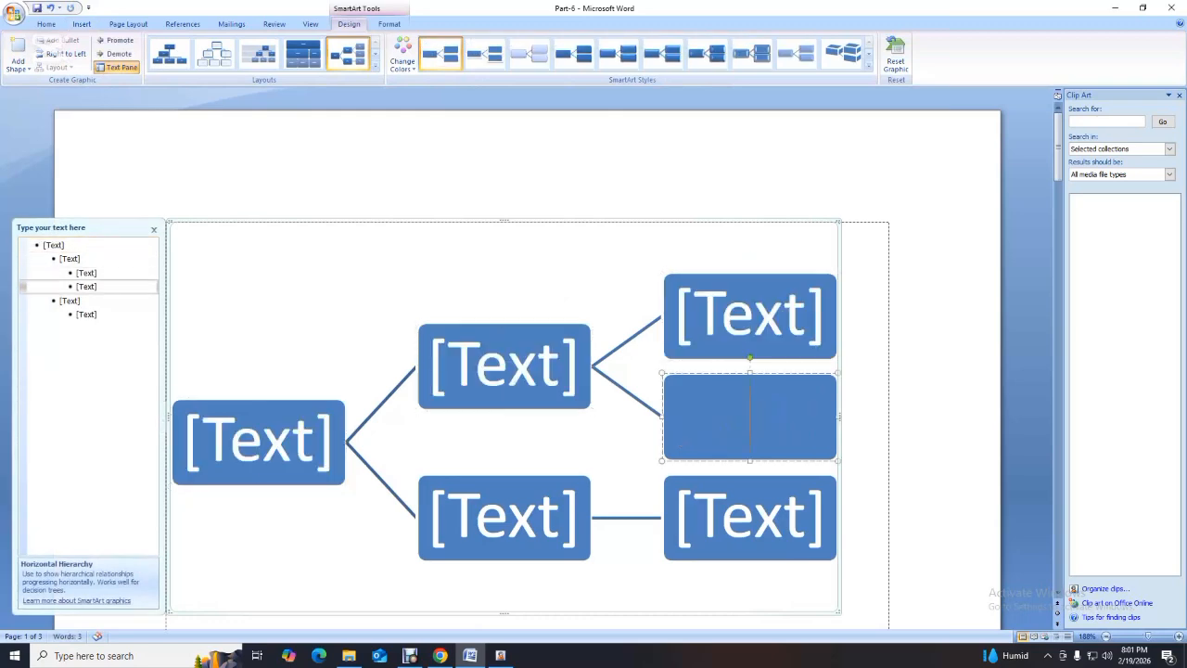
click(529, 54)
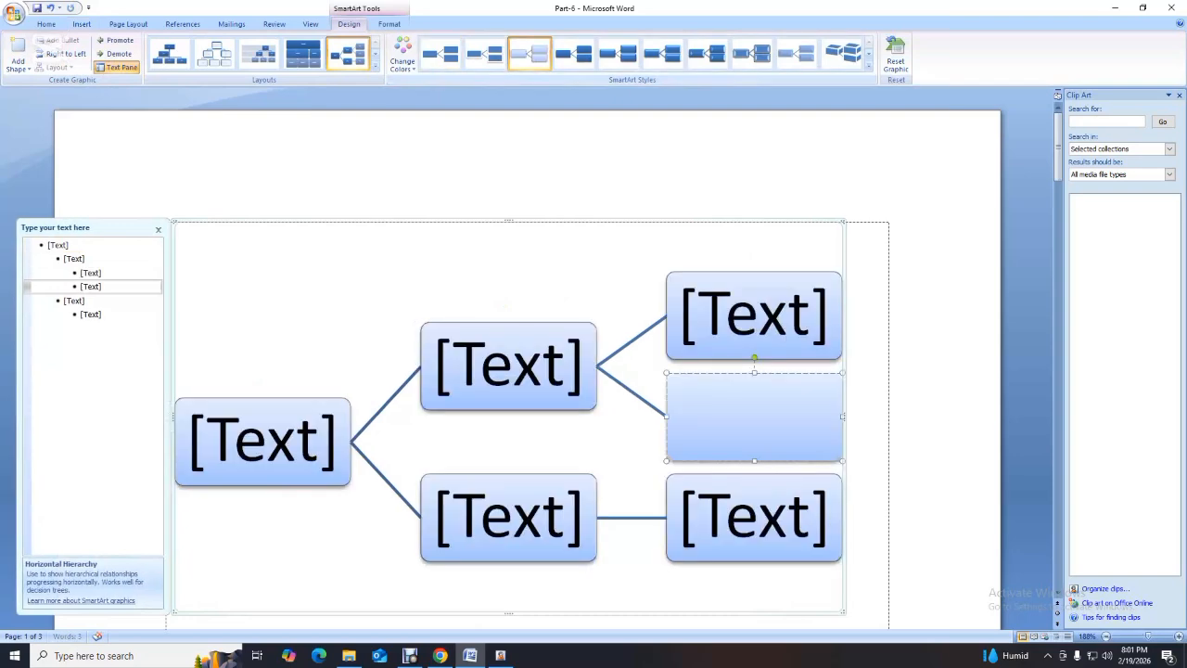
- Format the hierarchy's upper second-level box with the white-fill purple-outline shape style and the white WordArt text style with blue outline
click(509, 366)
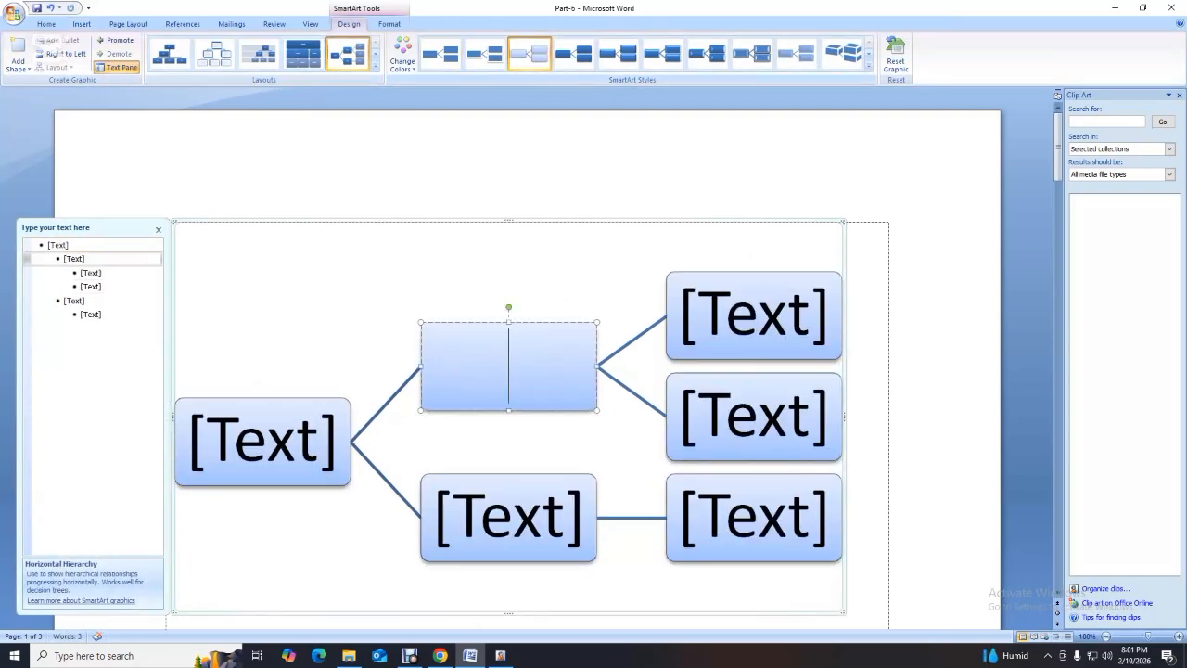
click(388, 23)
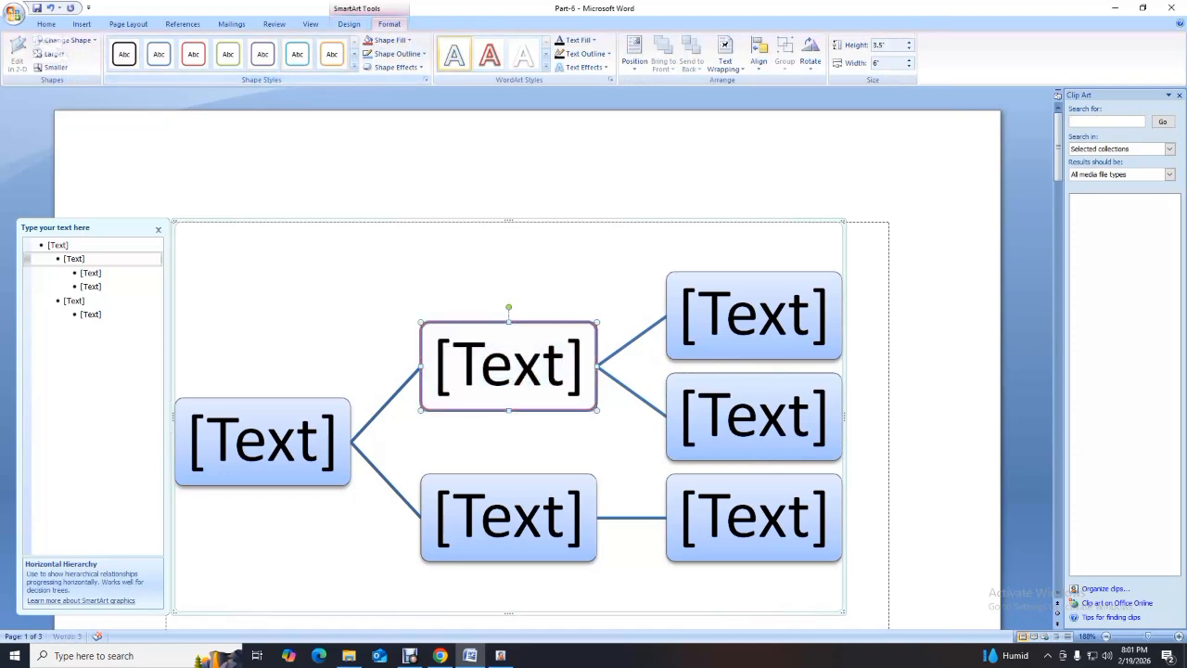
click(349, 24)
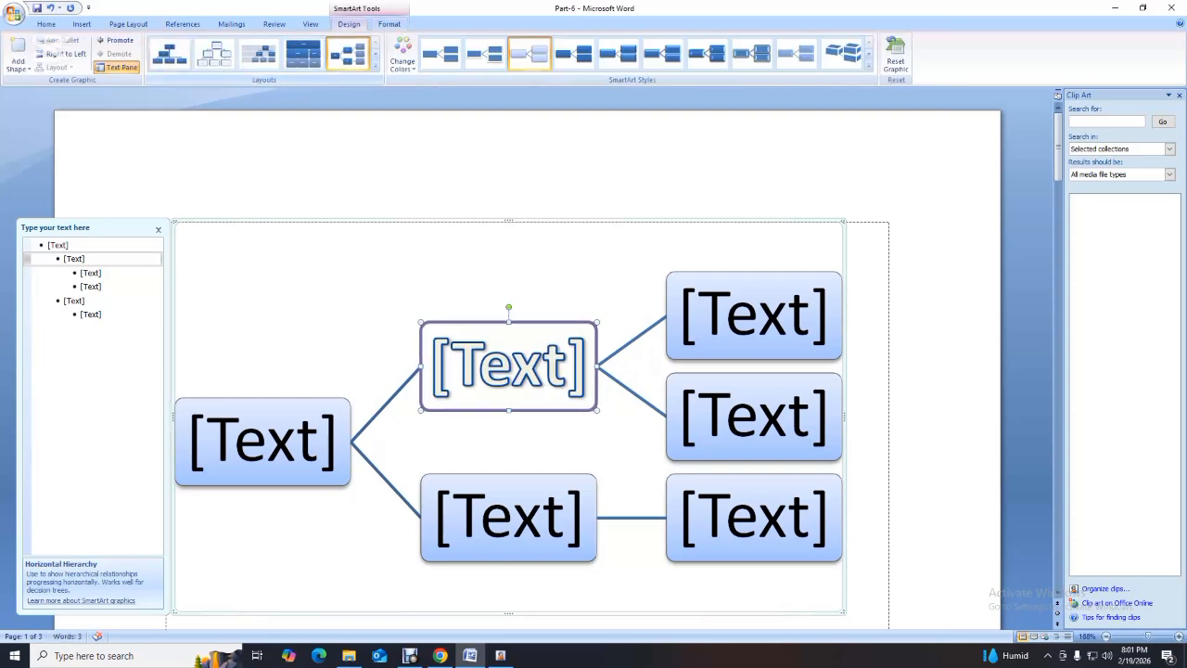
- Deselect the individual boxes of the hierarchy graphic and close its text entry pane
click(262, 442)
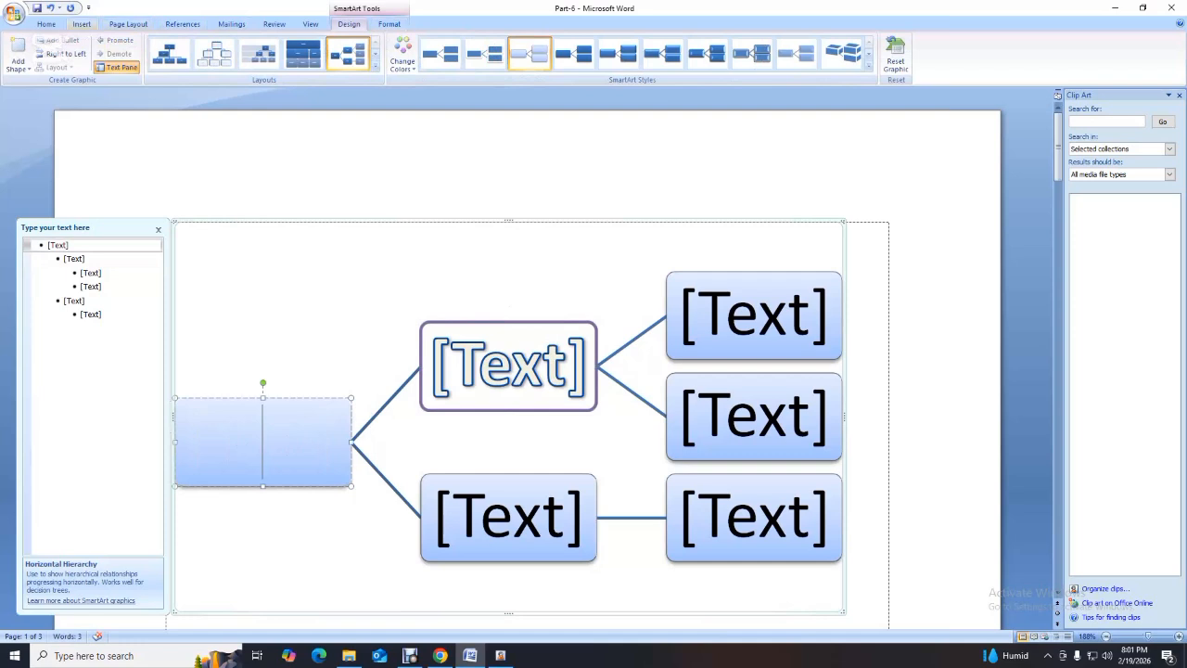
click(82, 24)
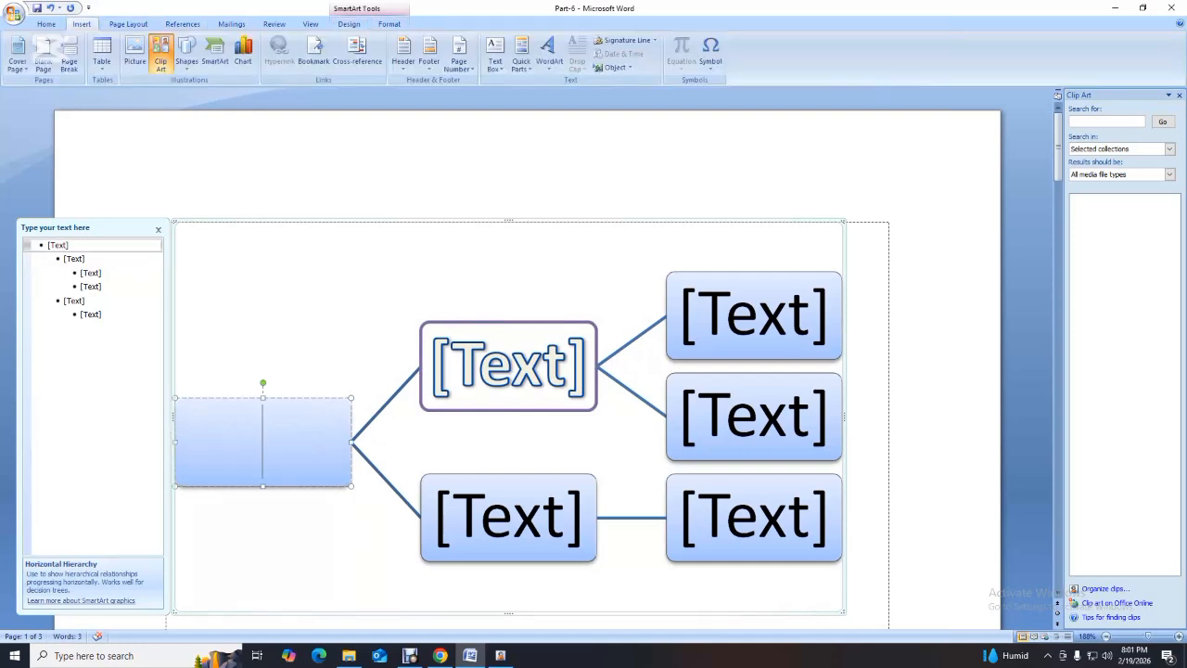
click(341, 295)
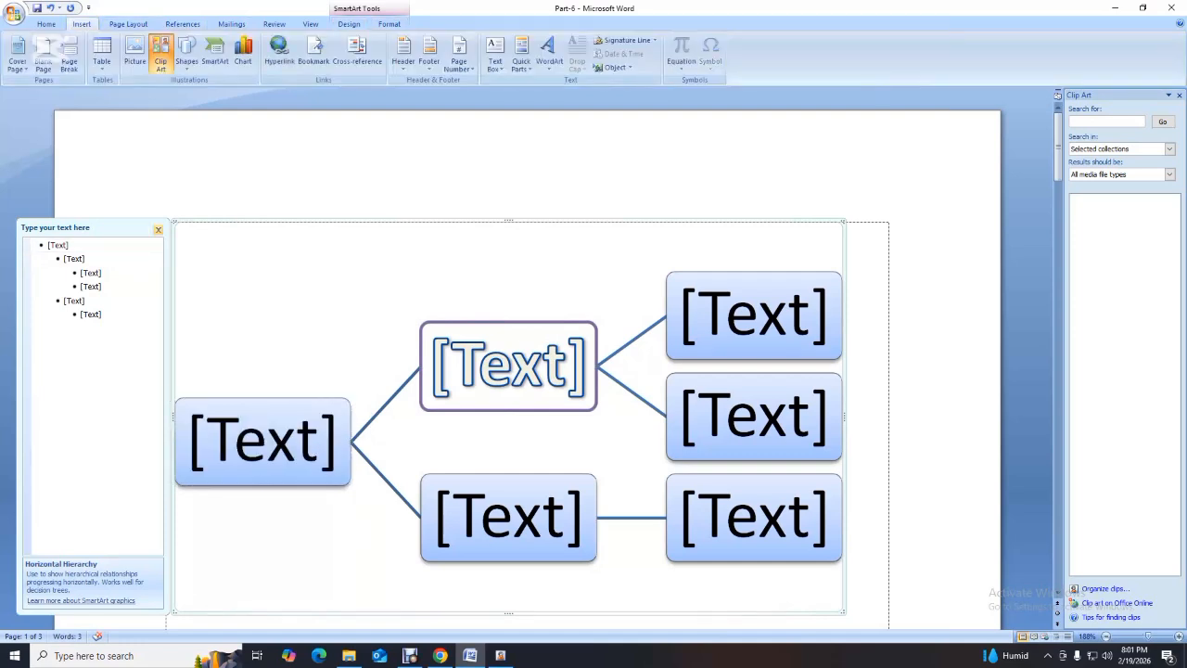
click(158, 229)
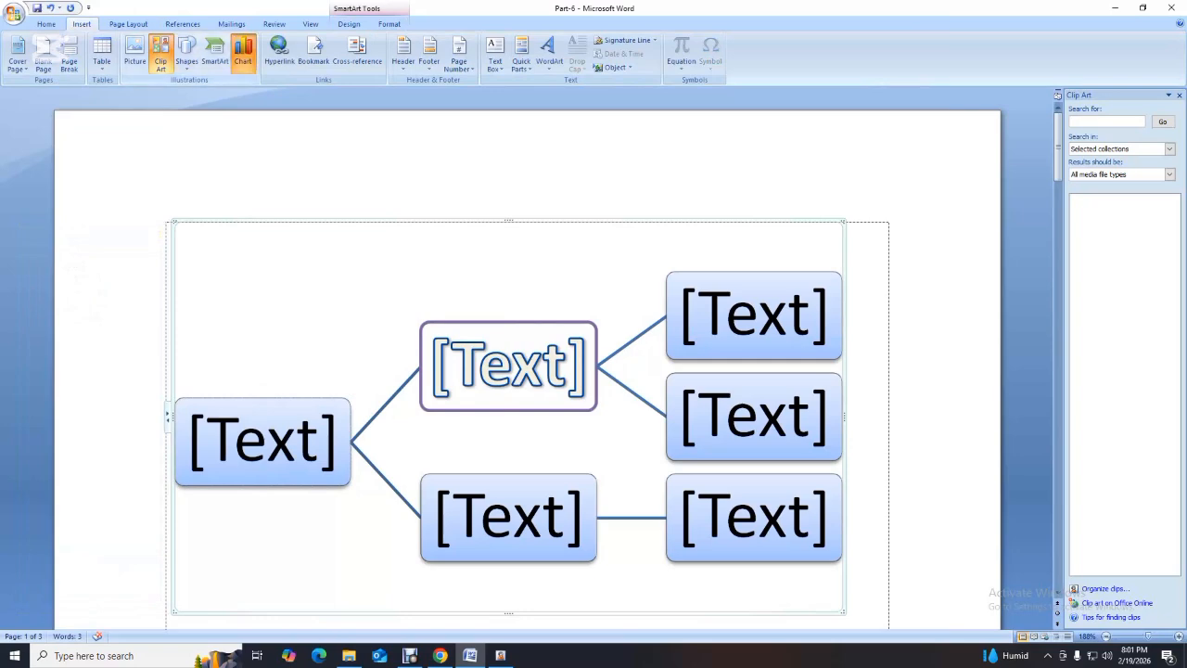
- View the available chart types for insertion, and leave the chooser without adding a chart
click(243, 54)
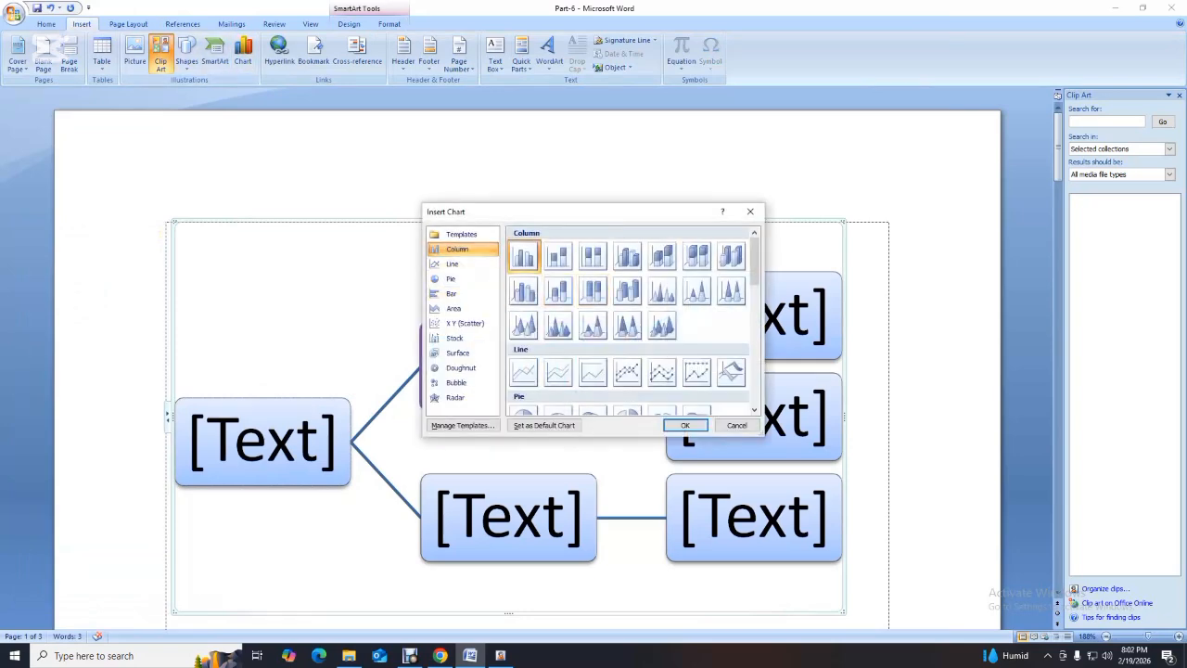
click(737, 425)
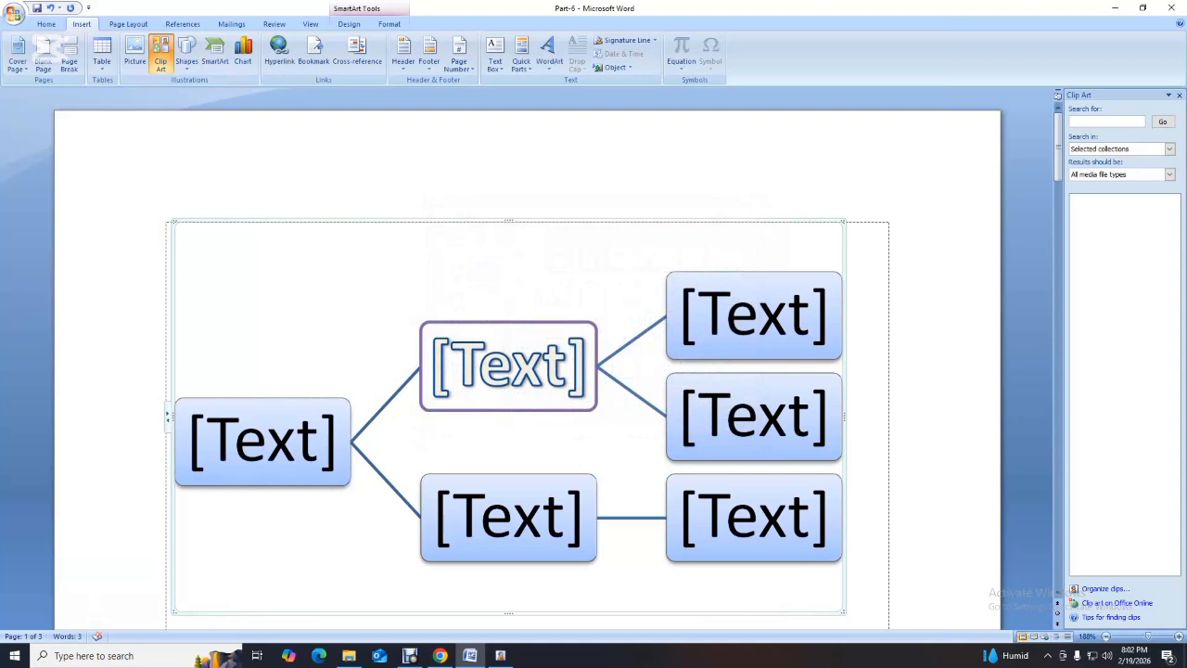